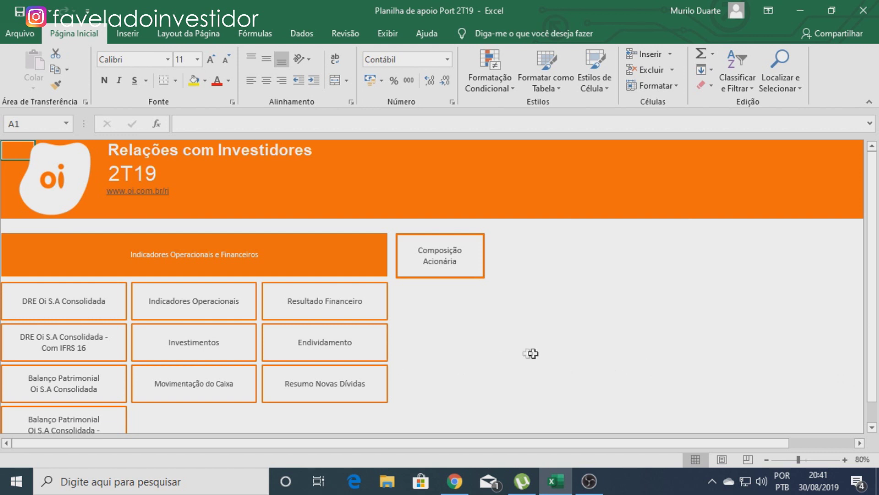
Step: Open the Endividamento sheet and hide its 1T18 column
left_click(344, 348)
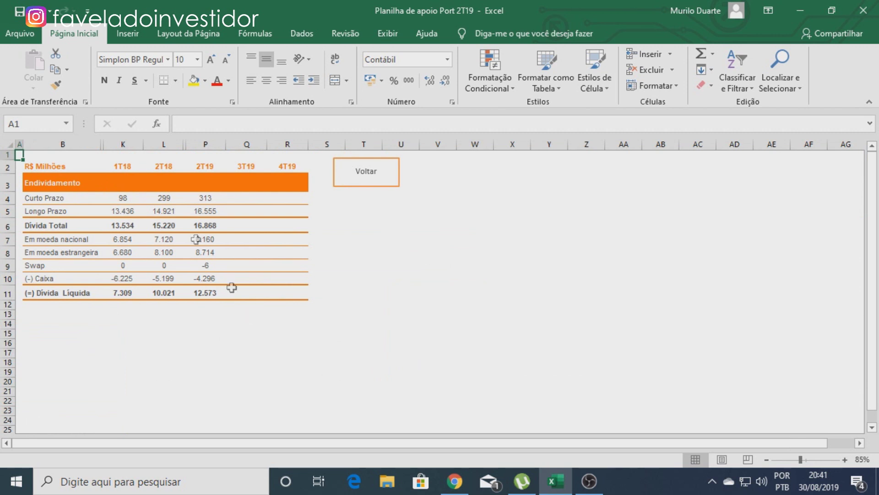
right_click(132, 146)
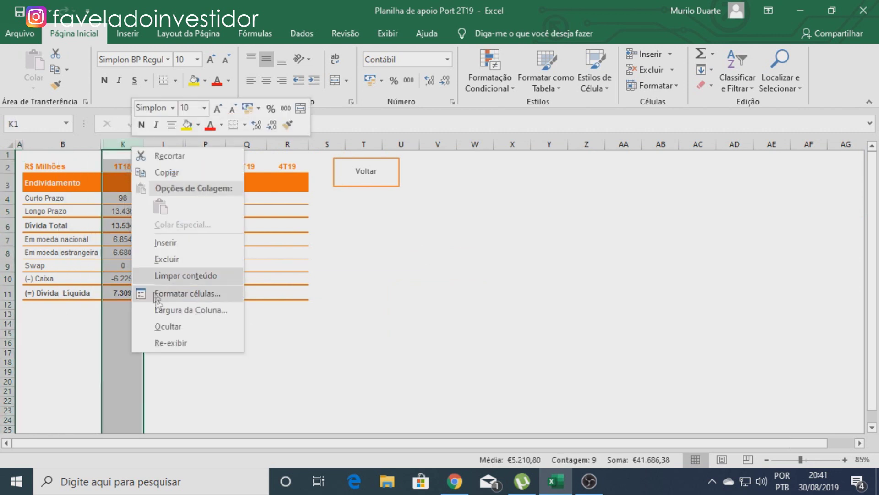
left_click(171, 326)
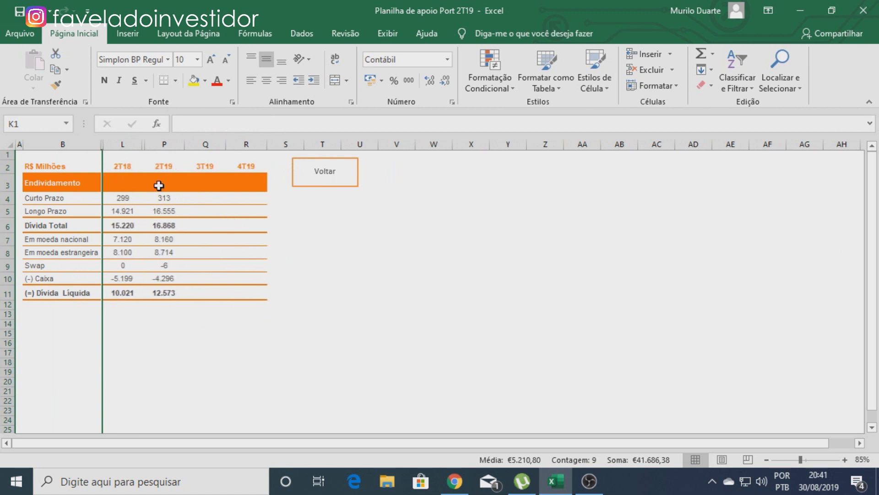
left_click(322, 208)
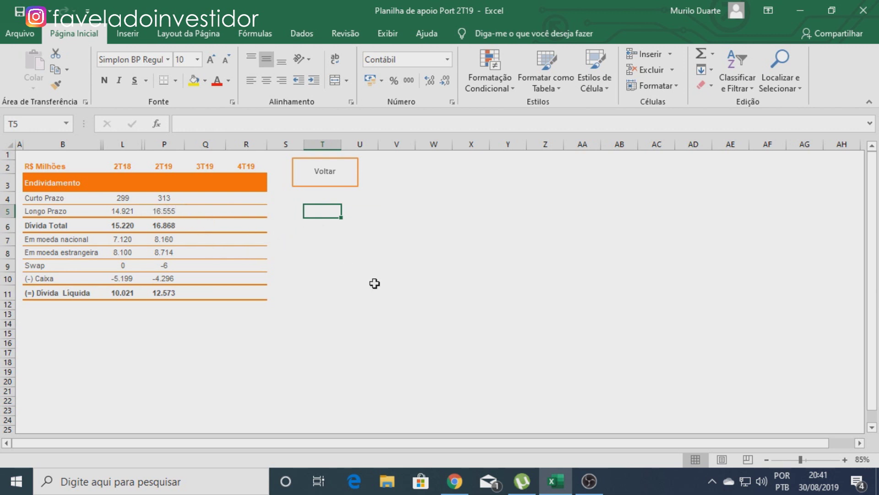
Step: Compare short-term debt between 2T18 and 2T19, and review the 2T19 cash, swap and net debt figures
left_click(134, 198)
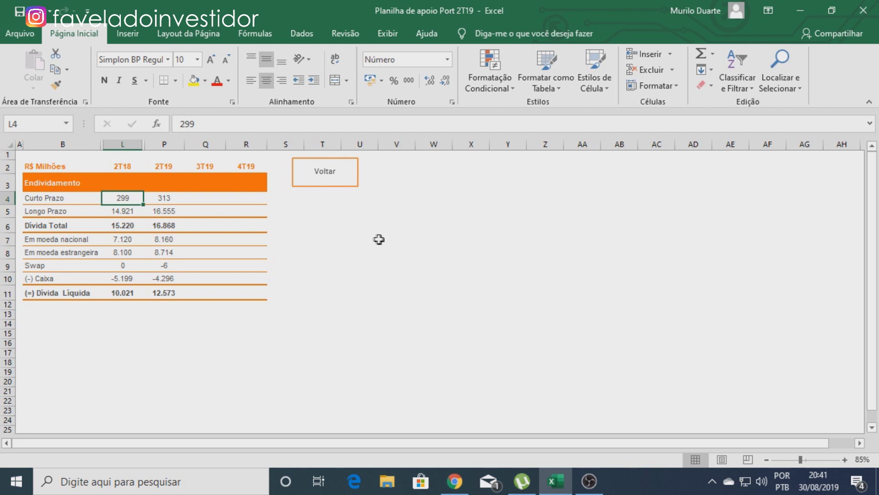
left_click(166, 197)
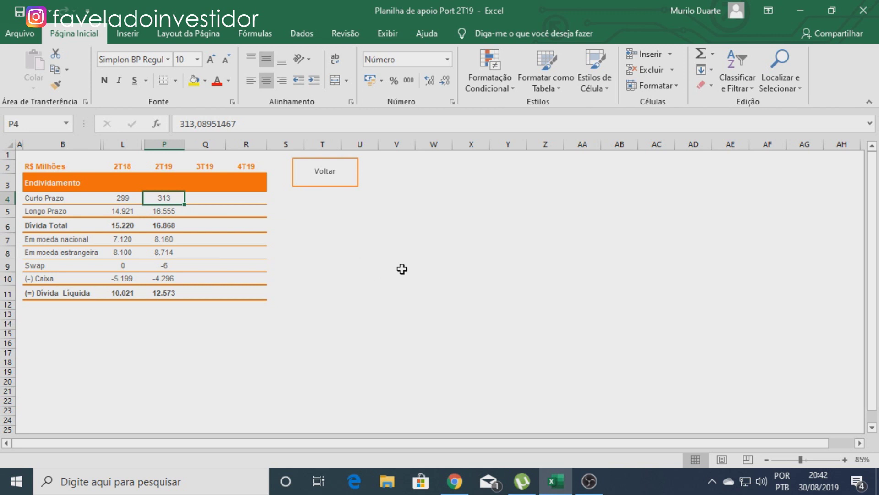
left_click(170, 278)
left_click(164, 266)
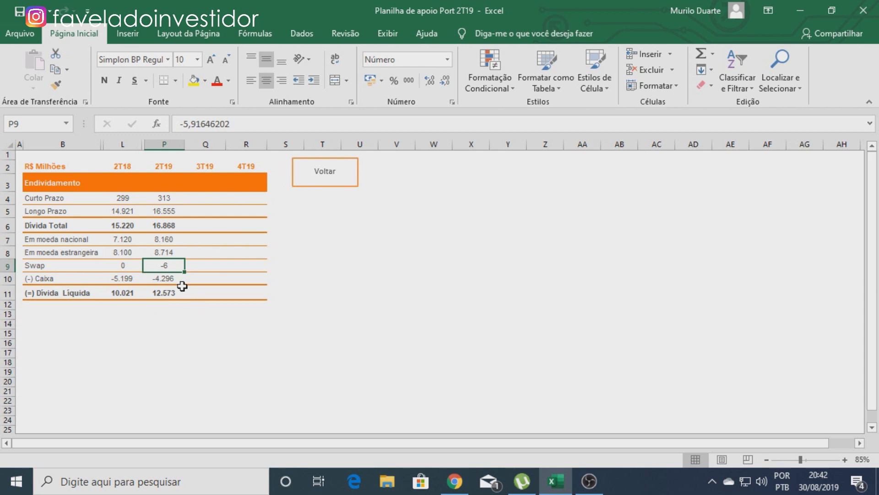
left_click(164, 293)
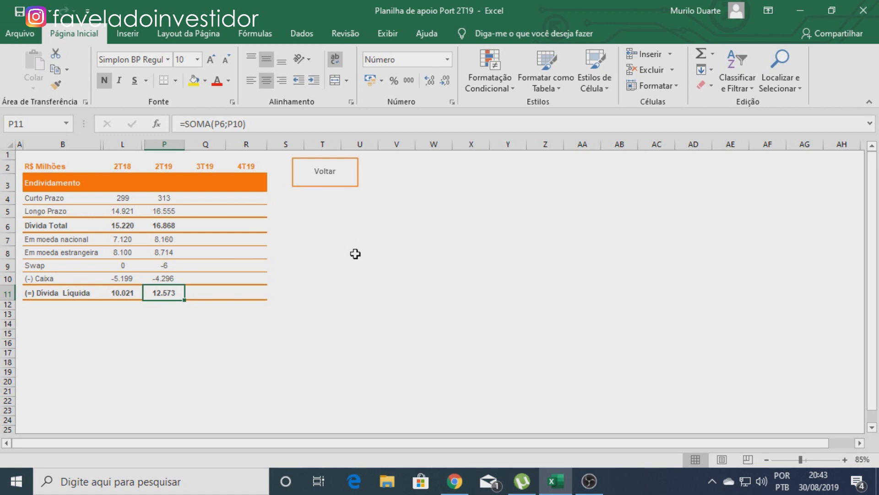
Step: Open the Resumo Novas Dívidas sheet from the index and examine the debt types, currencies, principal amounts and interest rates
left_click(332, 181)
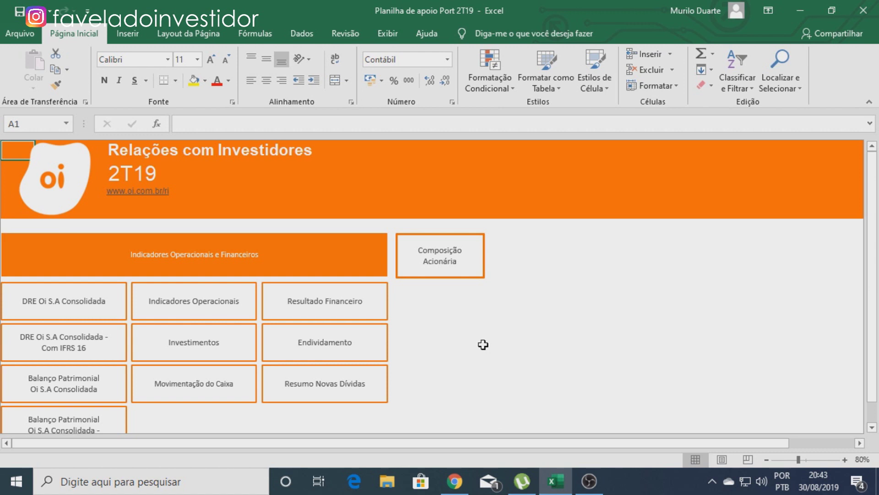
left_click(368, 390)
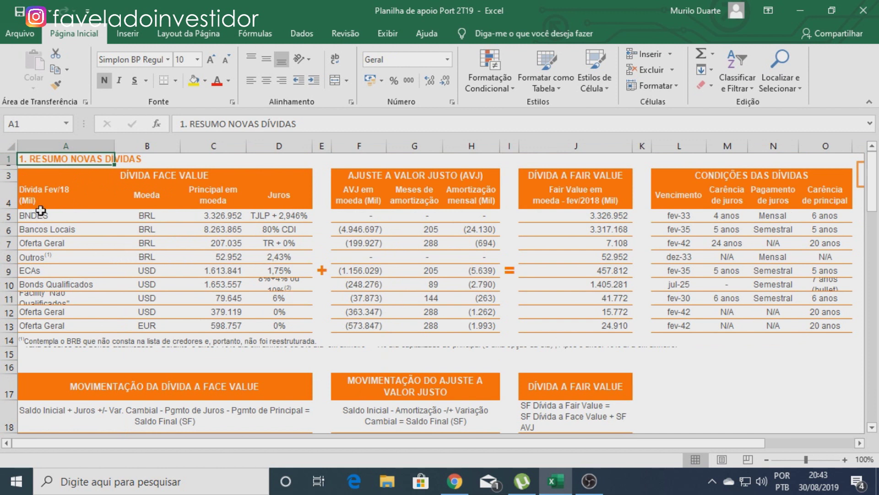
left_click_drag(44, 214, 64, 326)
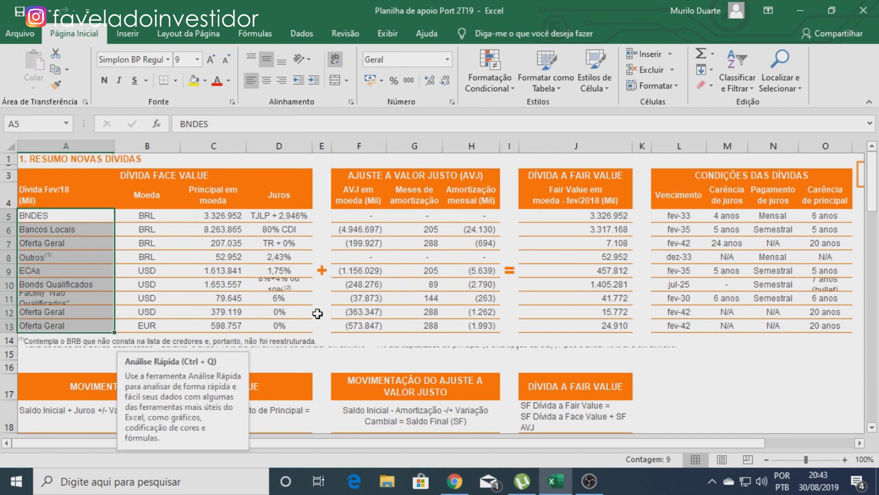
left_click_drag(149, 216, 153, 313)
left_click(101, 216)
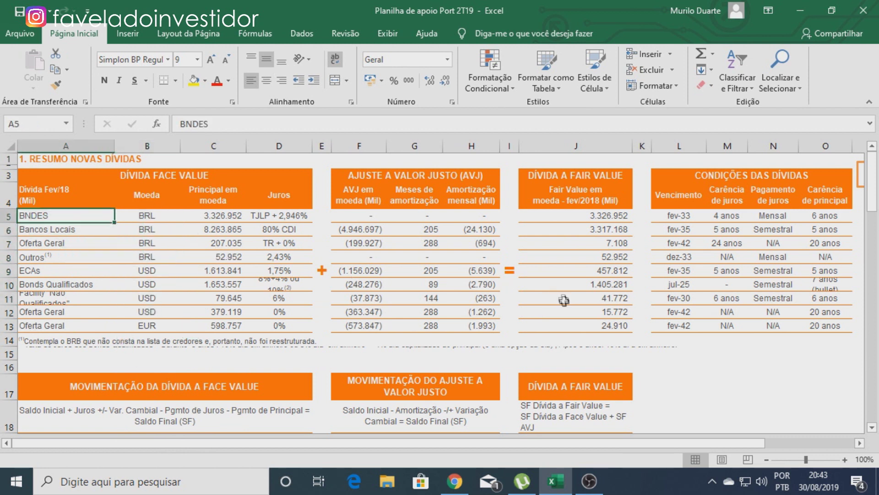
left_click_drag(229, 215, 232, 247)
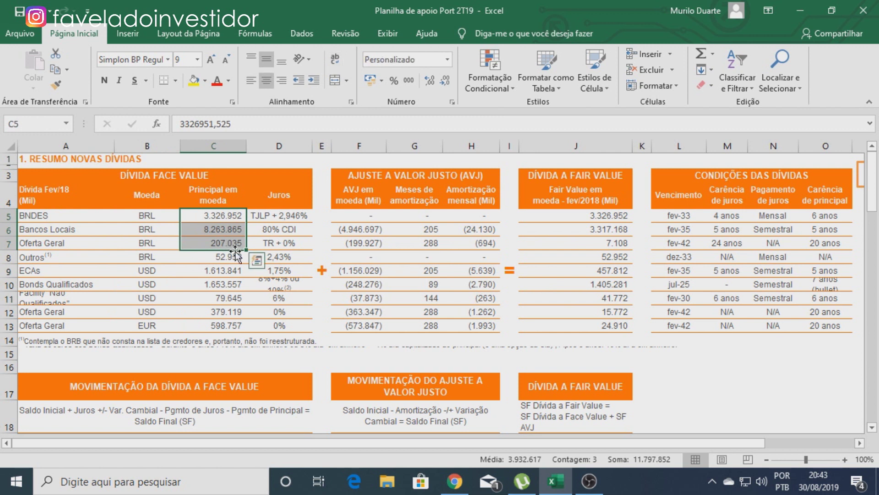
left_click_drag(235, 277, 225, 257)
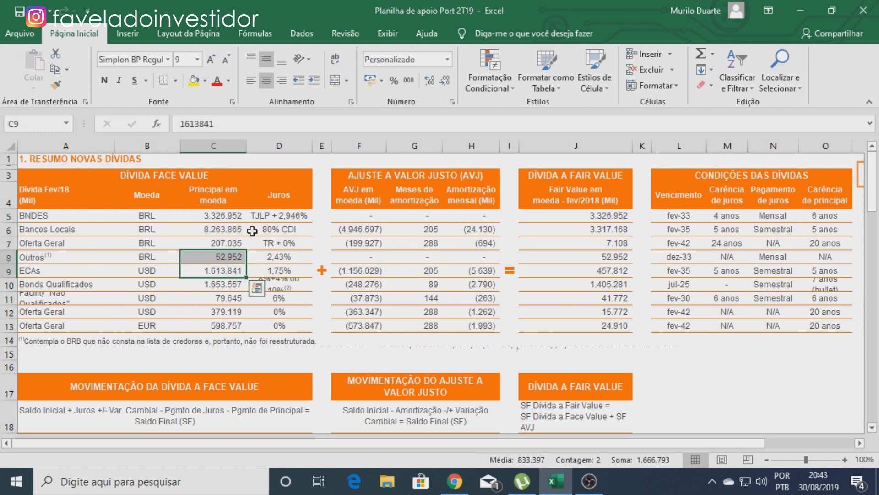
left_click_drag(274, 216, 280, 256)
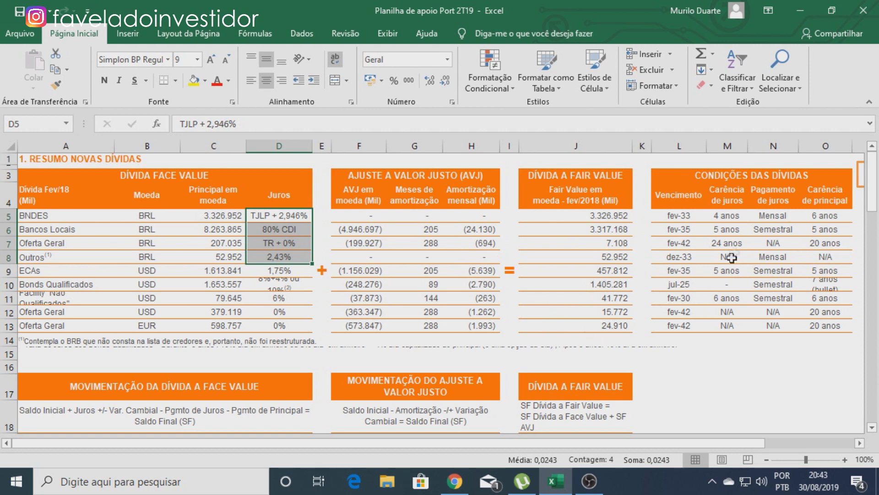
Step: Locate the Junho 2019 debt table and examine its fair-value total for Dívida Bruta Total
scroll(692, 257, "down", 4)
scroll(692, 257, "down", 10)
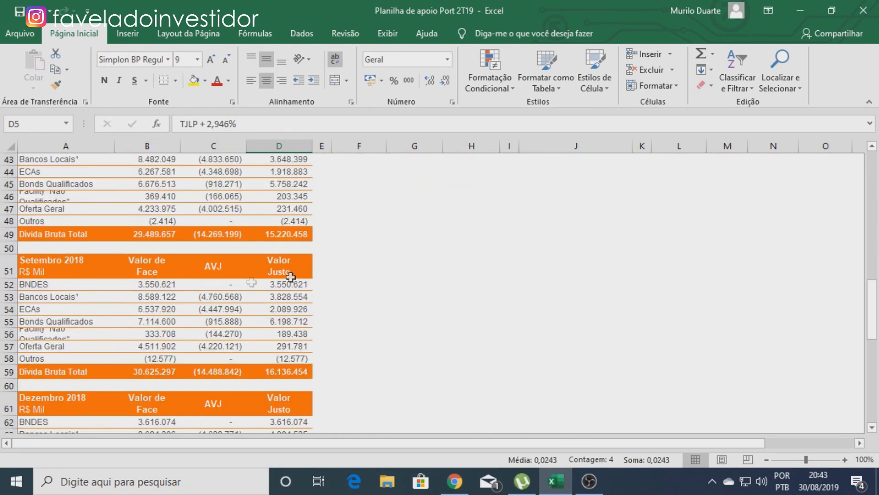
scroll(291, 277, "down", 10)
left_click(51, 259)
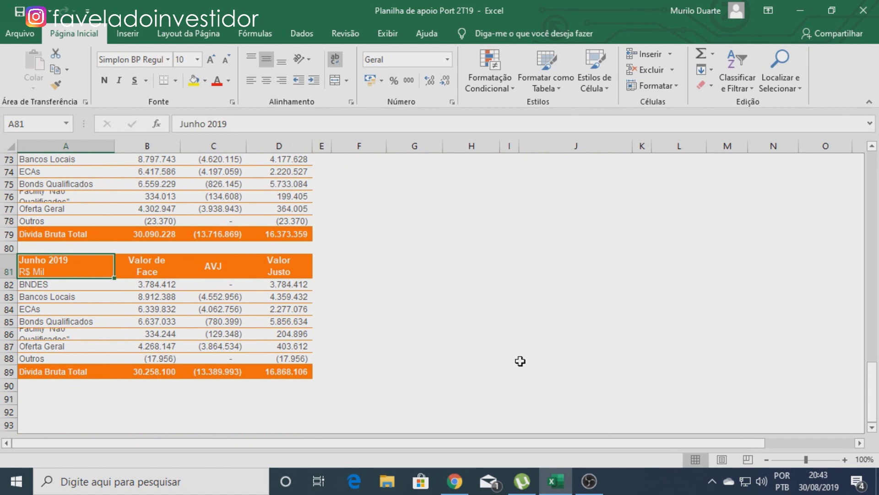
left_click(303, 374)
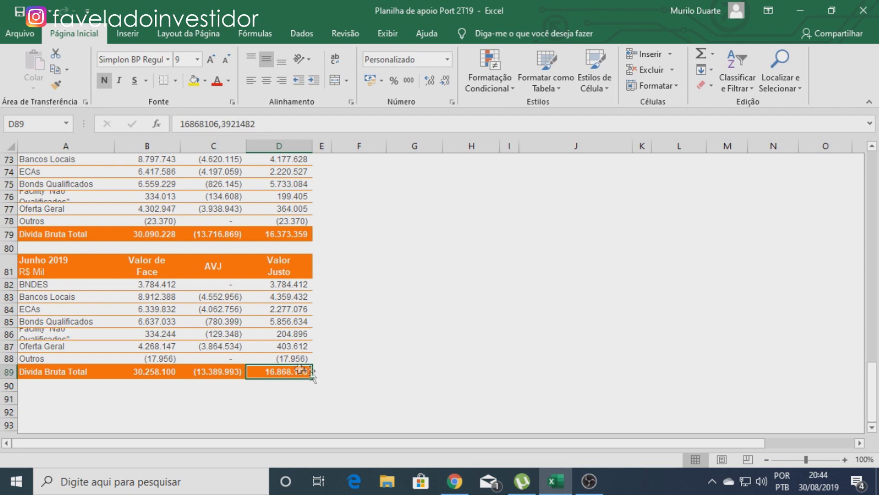
Step: Examine the Vencimento dates in the debt conditions table, checking the Bonds Qualificados maturity against its currency
scroll(453, 306, "up", 20)
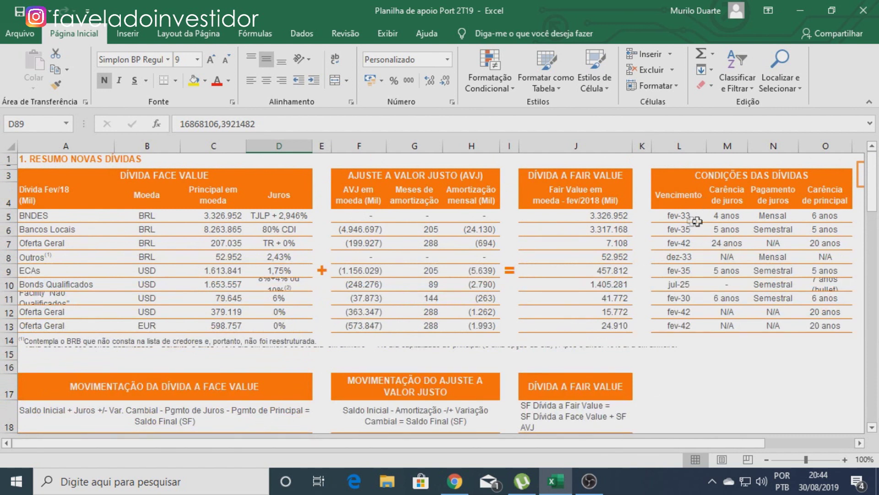
left_click_drag(690, 215, 691, 323)
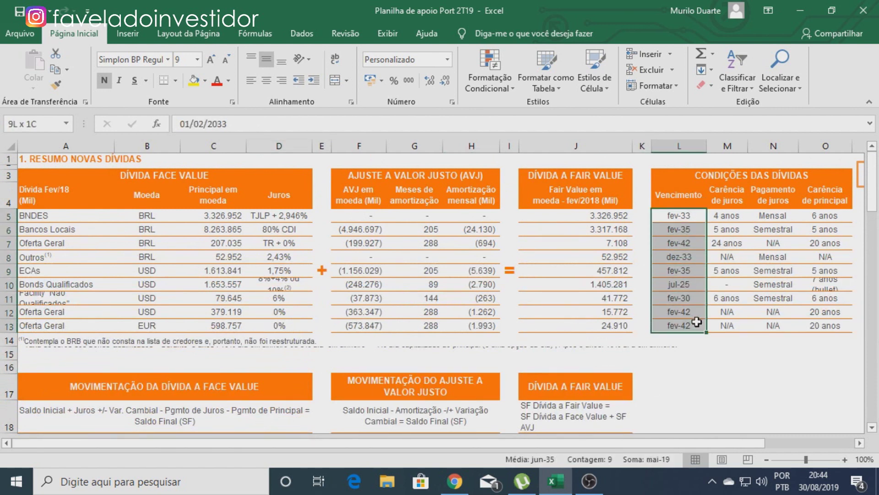
left_click(789, 323)
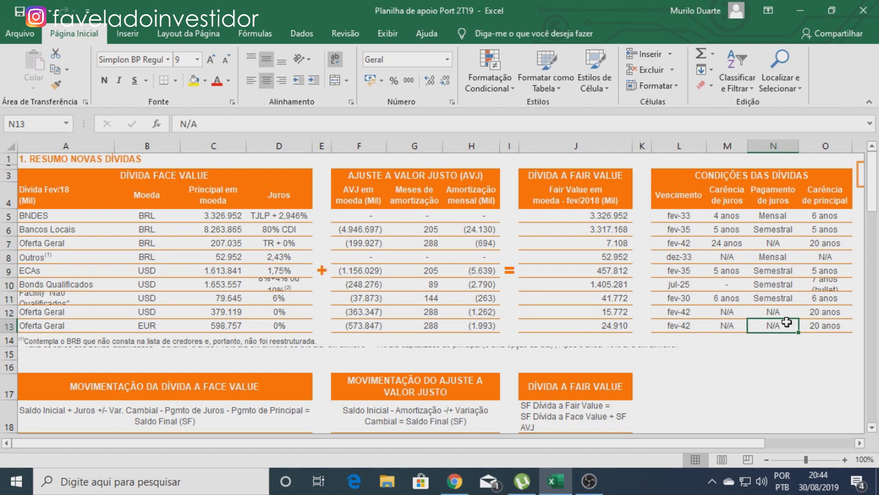
left_click(677, 272)
left_click(677, 285)
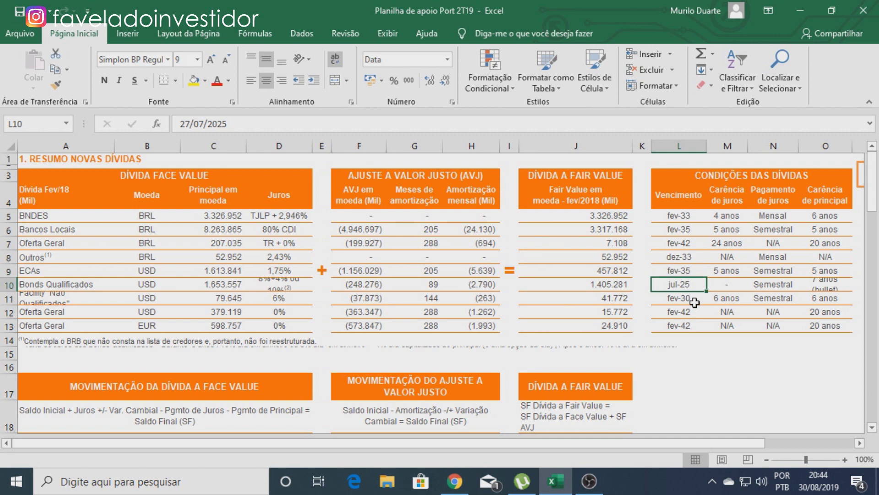
left_click(160, 287)
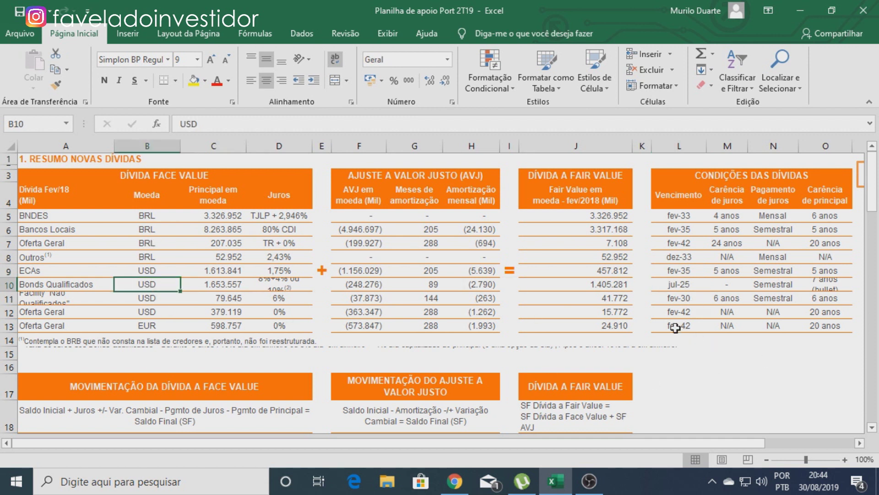
left_click(677, 285)
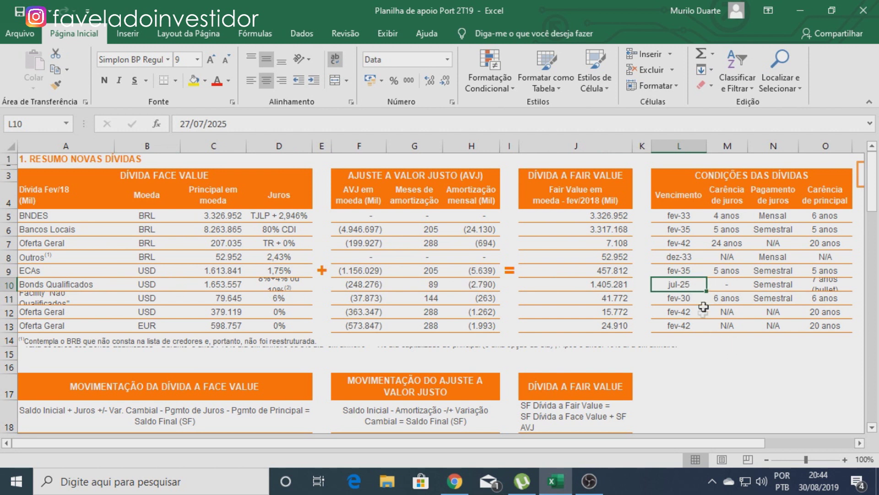
left_click(694, 274)
left_click(690, 301)
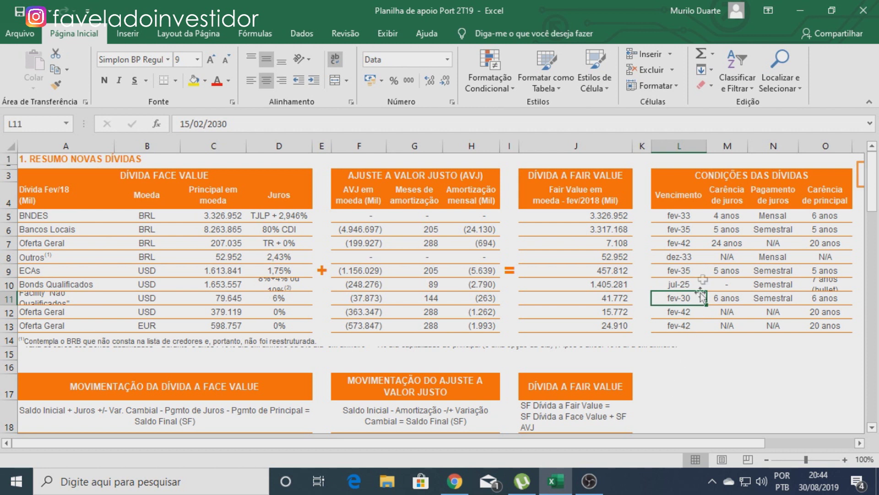
left_click(690, 246)
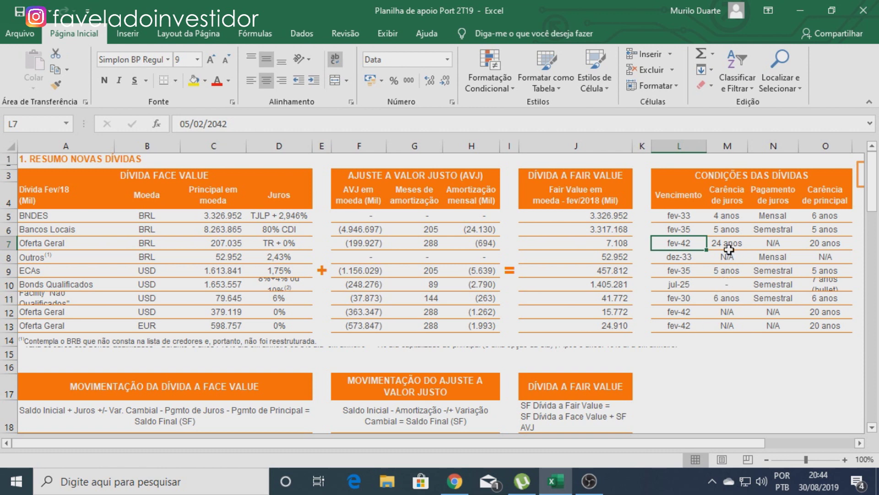
Step: Review the full Vencimento column, including its header, alongside the other debt conditions
left_click_drag(653, 441, 533, 441)
left_click_drag(678, 446, 768, 441)
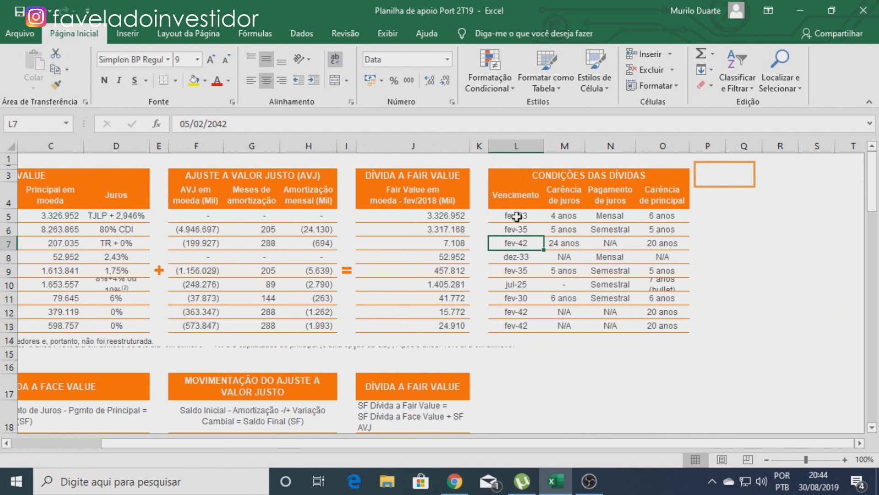
left_click_drag(512, 212, 524, 322)
left_click_drag(507, 194, 516, 325)
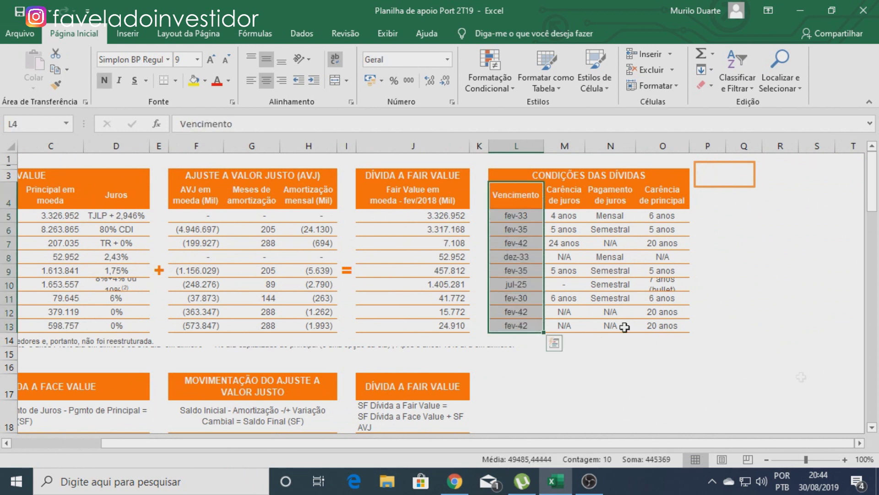
Step: Recheck the Valor Justo figures for Outros and Dívida Bruta Total in the Junho 2019 table
left_click_drag(693, 442, 603, 443)
scroll(449, 371, "down", 13)
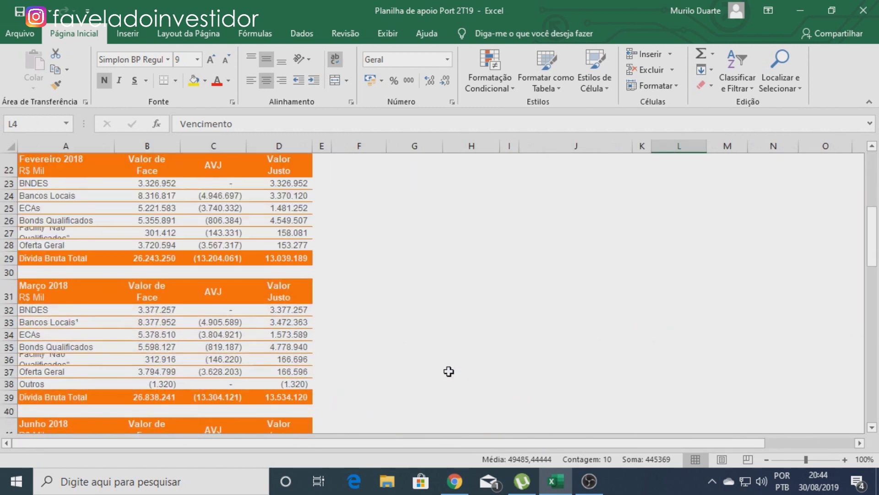
scroll(290, 336, "down", 12)
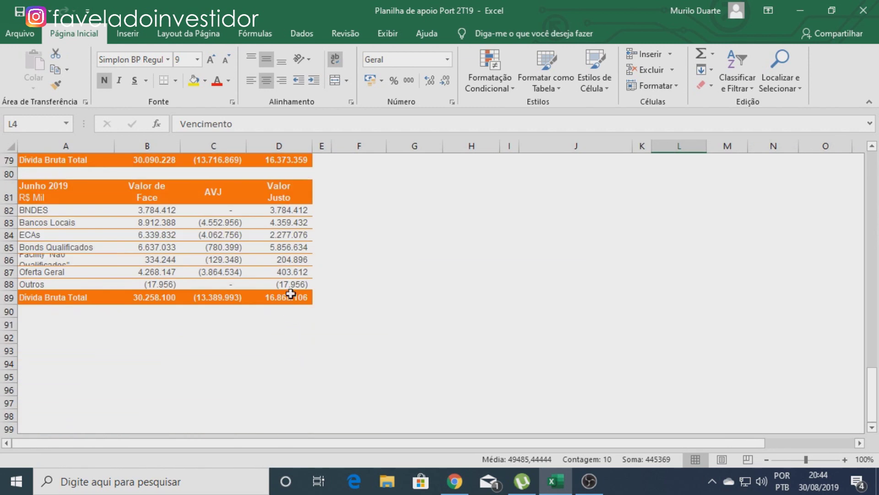
left_click(290, 287)
left_click(291, 299)
left_click_drag(678, 444, 746, 436)
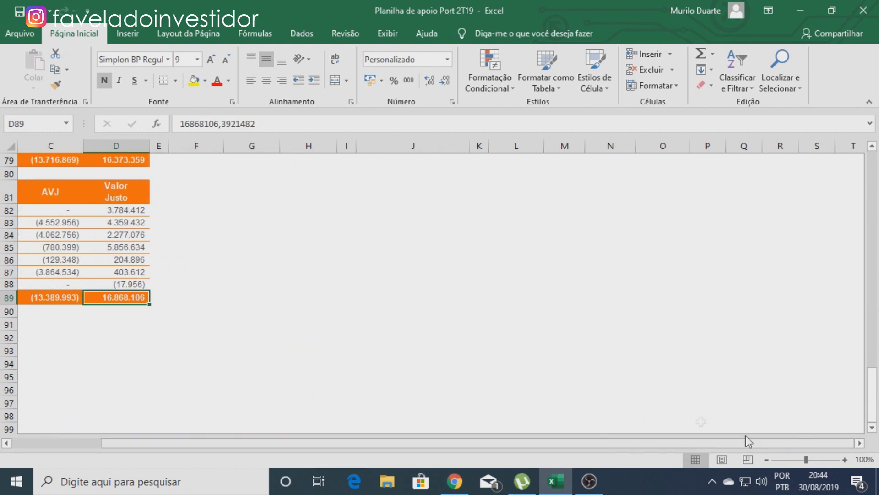
Step: Return from the Resumo Novas Dívidas sheet to the workbook's index sheet
scroll(640, 384, "up", 8)
scroll(640, 384, "up", 18)
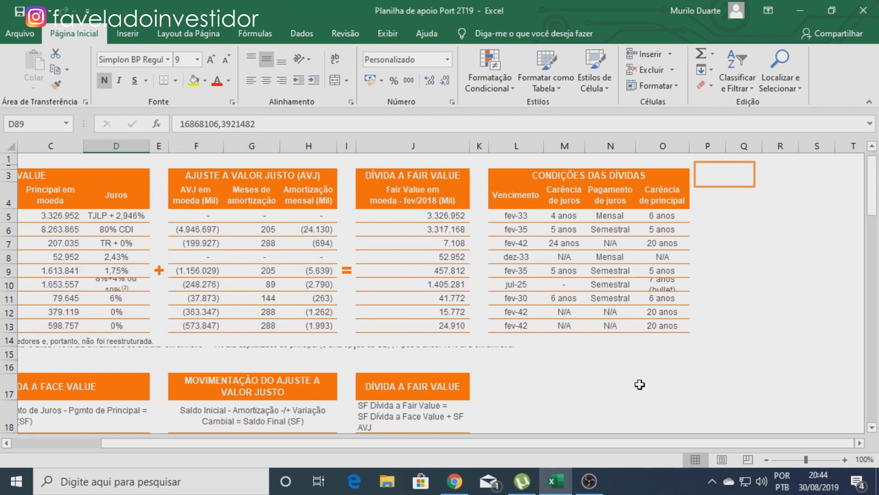
left_click(733, 185)
left_click_drag(710, 441, 610, 440)
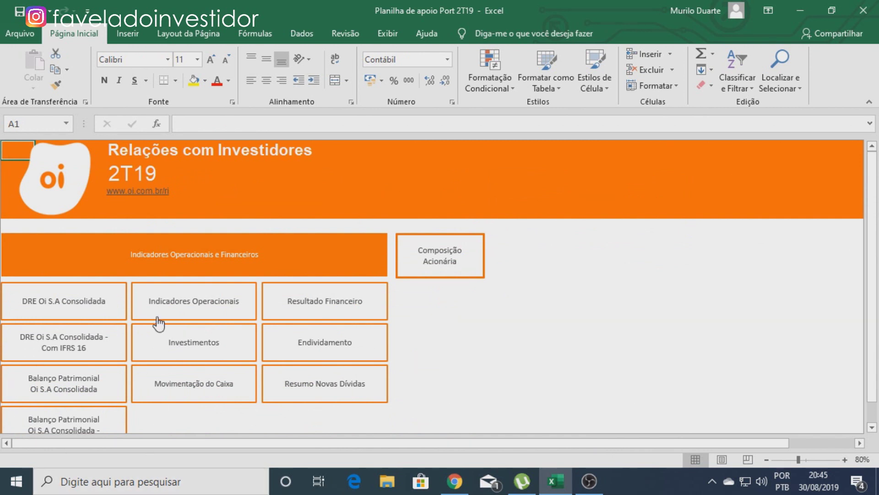
Step: Open the DRE Oi S.A Consolidada sheet and hide the quarterly columns from 3T18 to 1T19
left_click(72, 303)
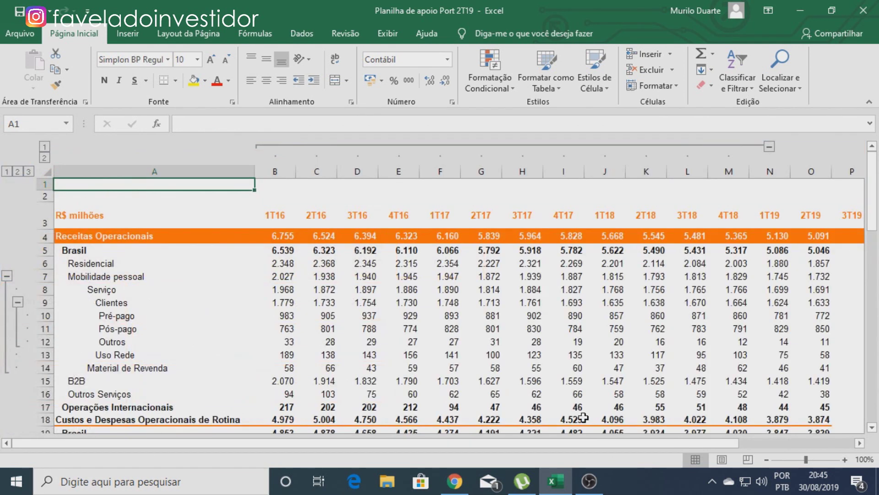
left_click(773, 172)
left_click_drag(756, 171, 694, 173)
right_click(693, 174)
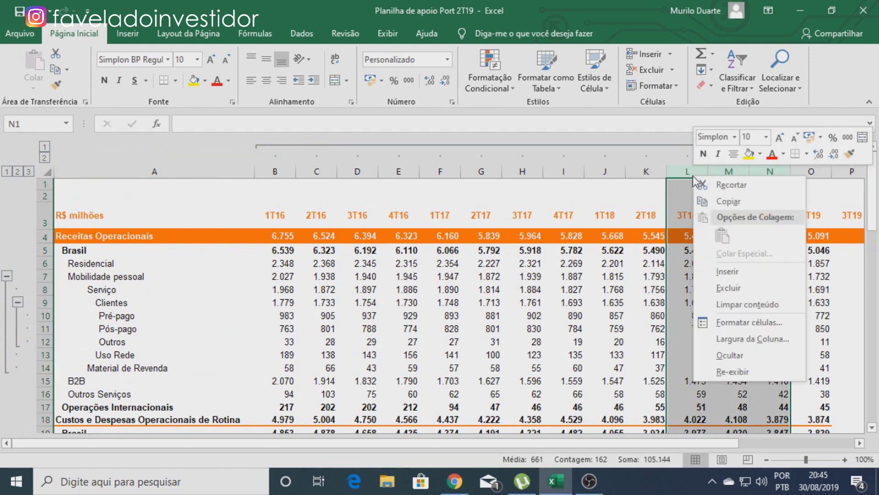
left_click(733, 356)
Step: Hide the 1T16 to 1T18 columns in the income statement
left_click_drag(603, 172, 280, 172)
right_click(282, 172)
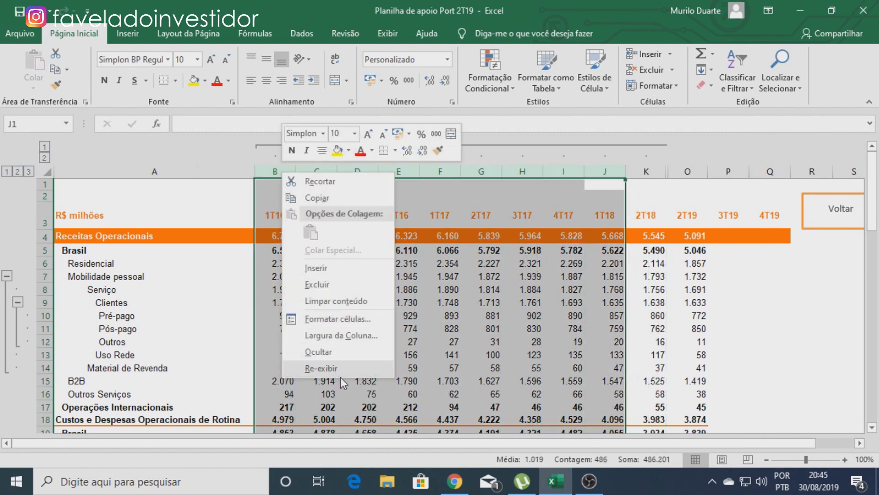
left_click(342, 352)
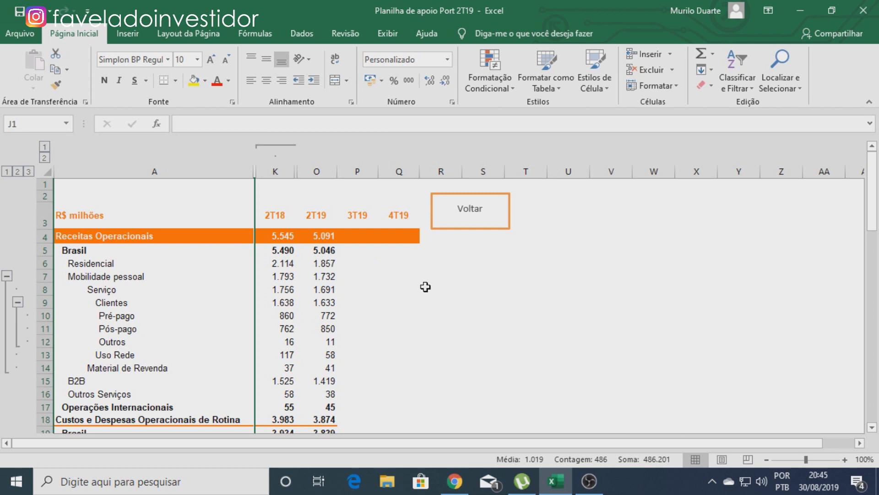
Step: Compare Receitas Operacionais between 2T18 and 2T19
left_click(143, 235)
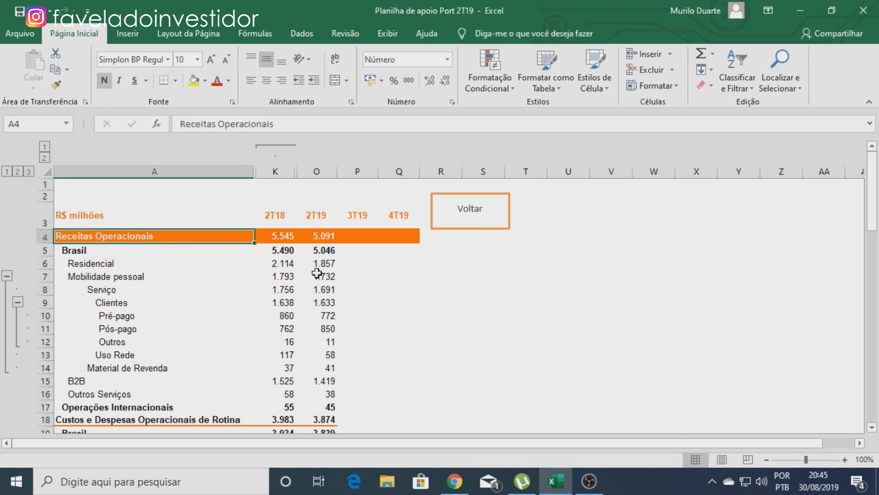
left_click(320, 234)
left_click(272, 238)
left_click(332, 238)
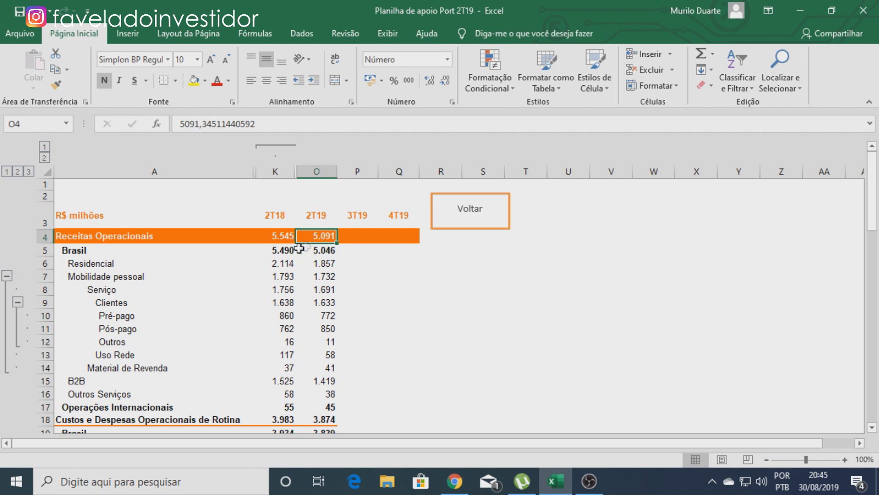
Step: Compare Custos e Despesas Operacionais de Rotina between 2T18 and 2T19
scroll(357, 268, "down", 1)
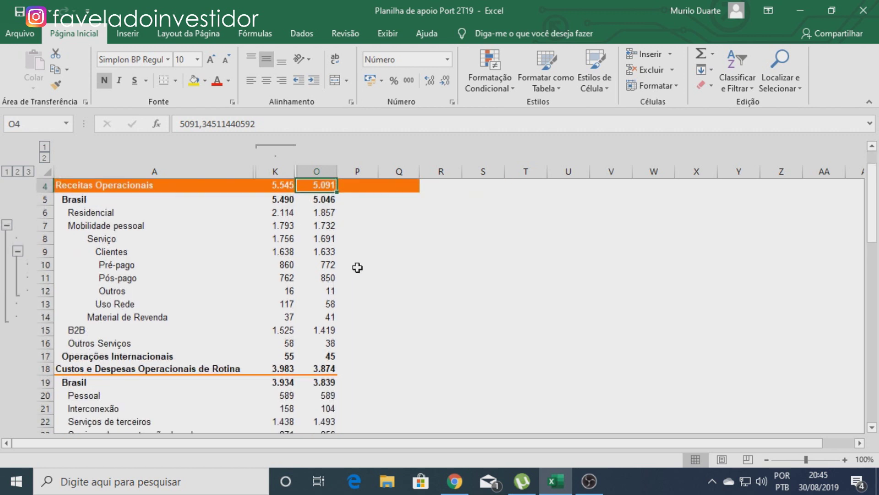
scroll(442, 320, "down", 1)
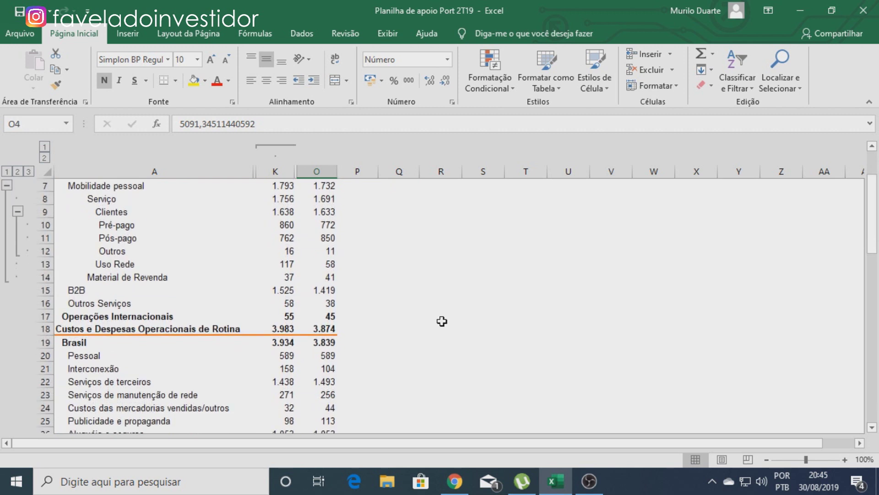
left_click(279, 328)
left_click_drag(279, 329, 351, 328)
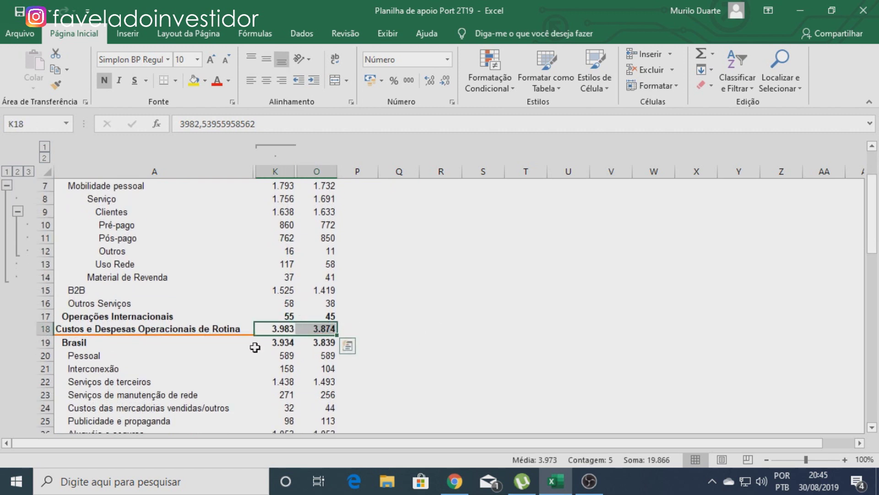
left_click(279, 329)
left_click(326, 329)
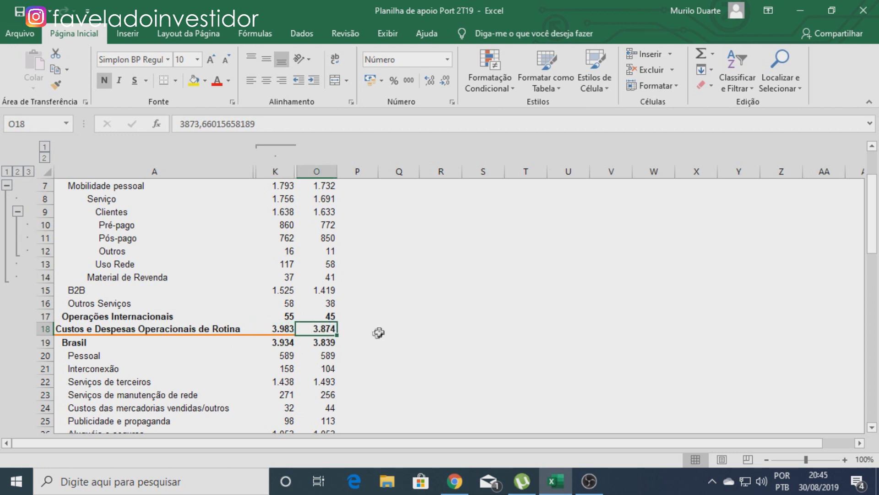
left_click(398, 329)
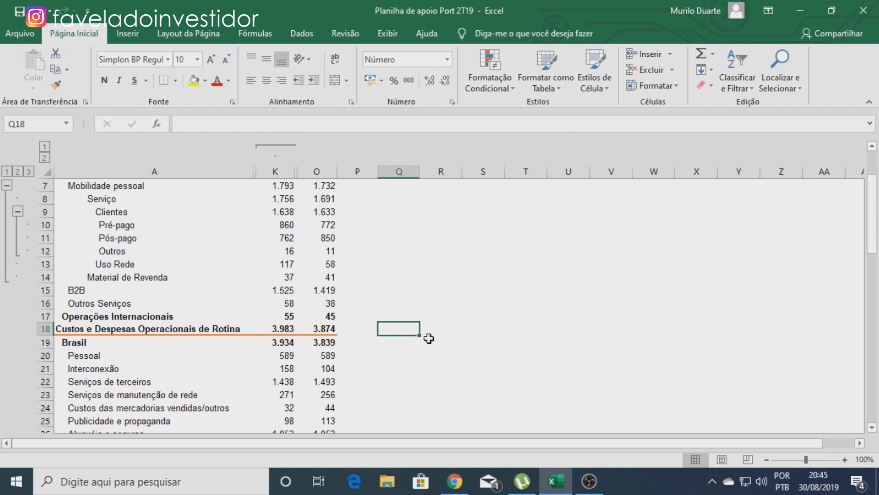
Step: Check the 2T19 Receitas Operacionais against the 2T19 Custos e Despesas Operacionais de Rotina
scroll(429, 338, "up", 2)
left_click(320, 235)
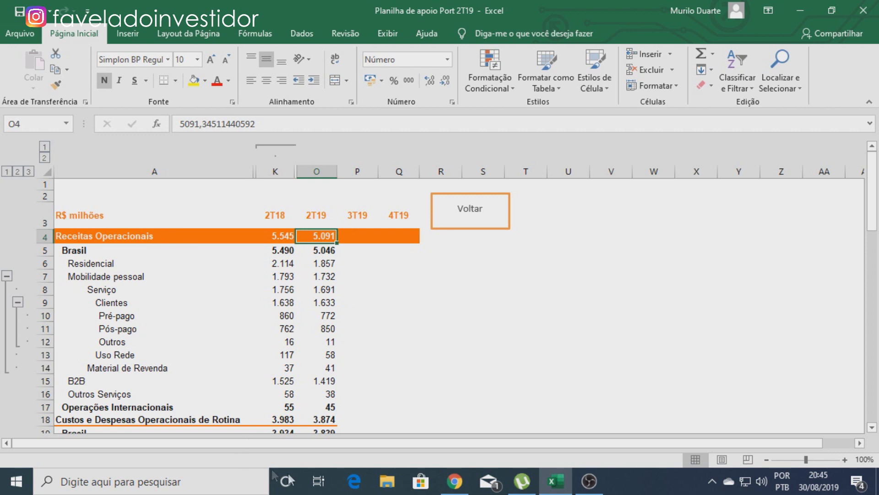
left_click(327, 420)
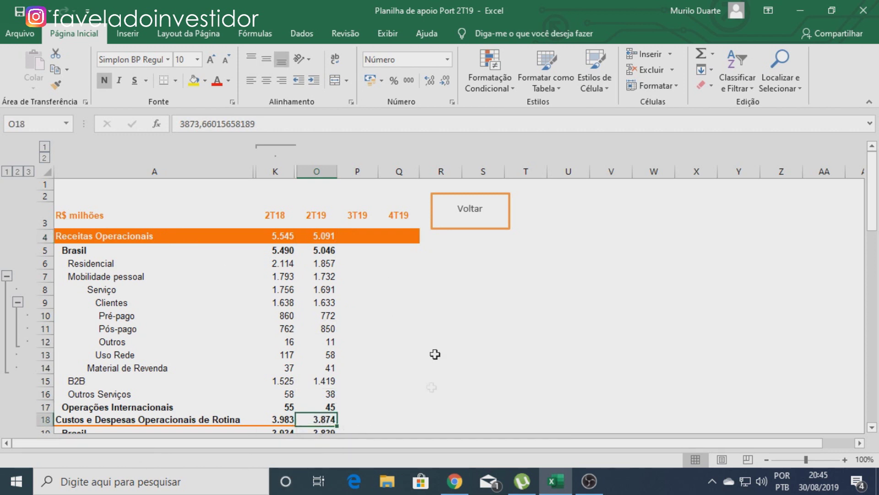
Step: Review the breakdown of routine operating costs down to EBITDA de rotina for 2T18 and 2T19
scroll(438, 330, "down", 2)
scroll(430, 326, "up", 2)
scroll(384, 352, "down", 6)
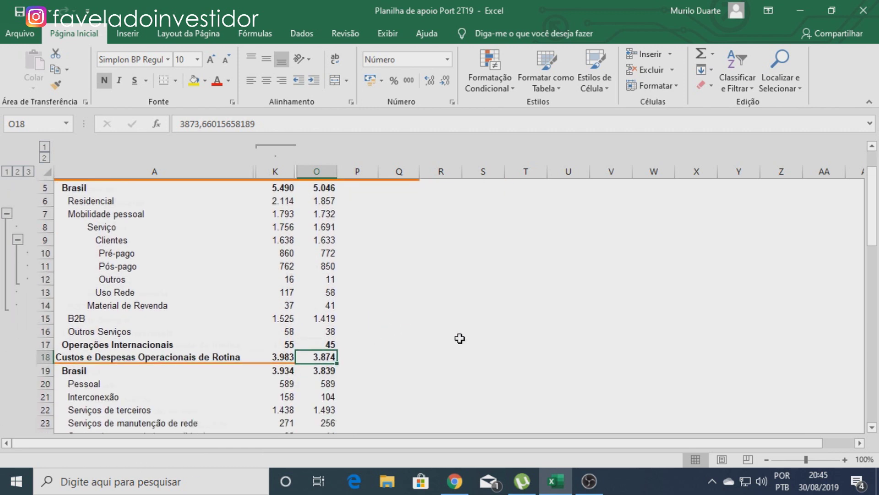
scroll(467, 336, "up", 1)
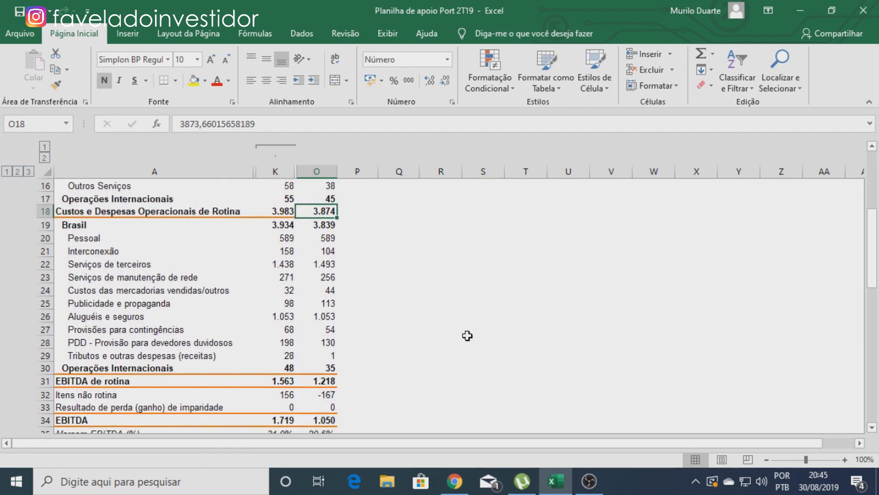
scroll(467, 338, "down", 1)
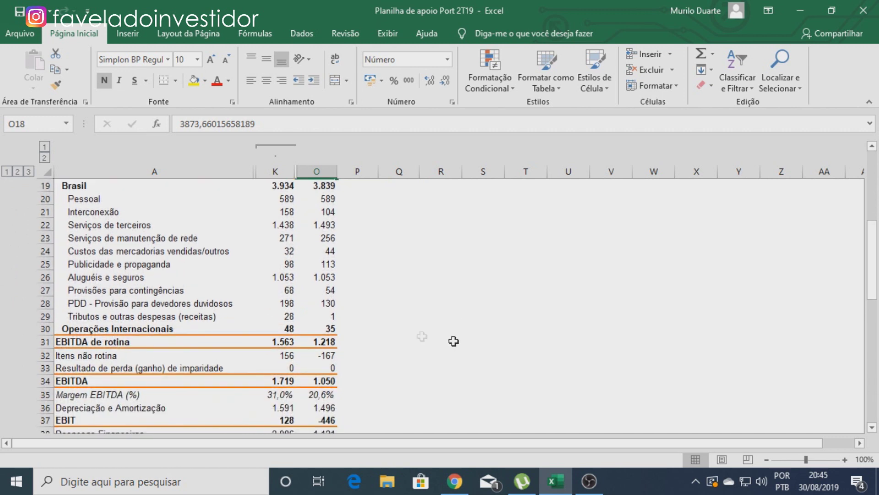
left_click(282, 341)
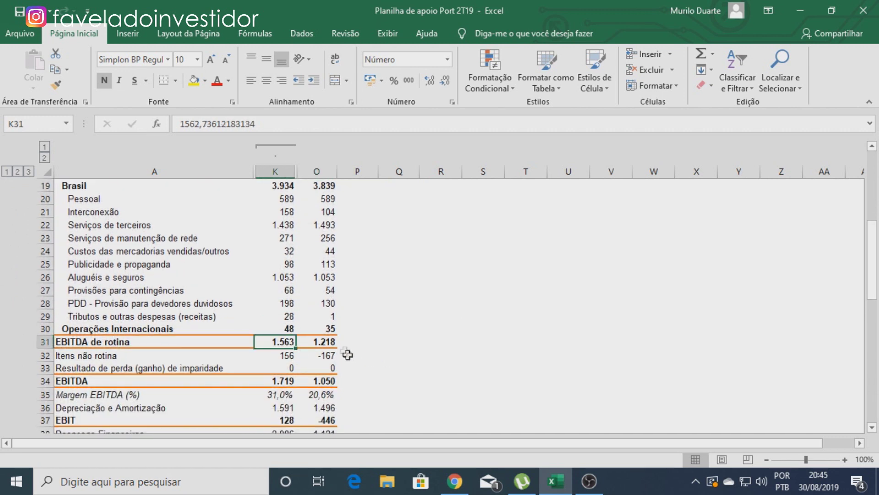
Step: Compare EBITDA and Margem EBITDA (%) between 2T18 and 2T19
scroll(346, 354, "down", 2)
left_click(97, 306)
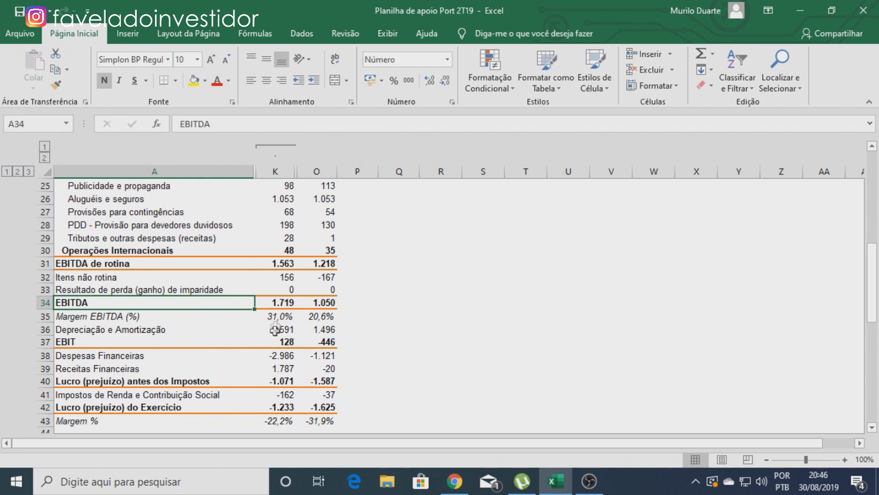
left_click(288, 304)
left_click(332, 302)
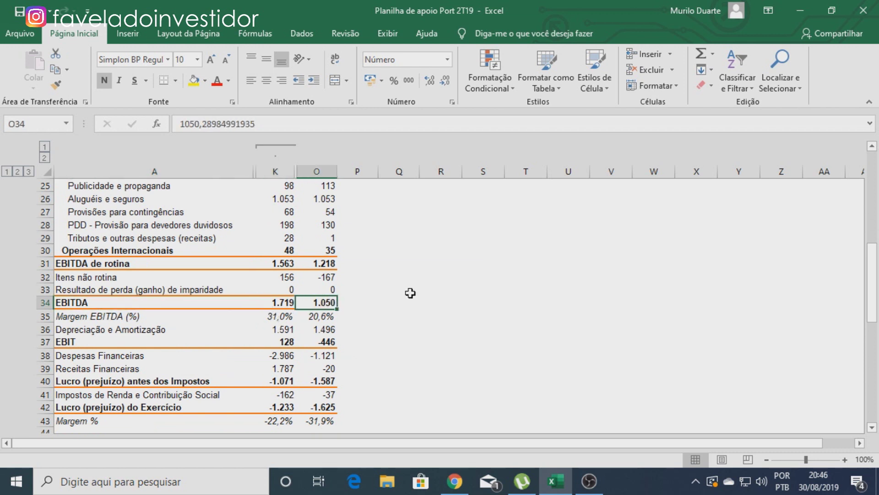
left_click(272, 316)
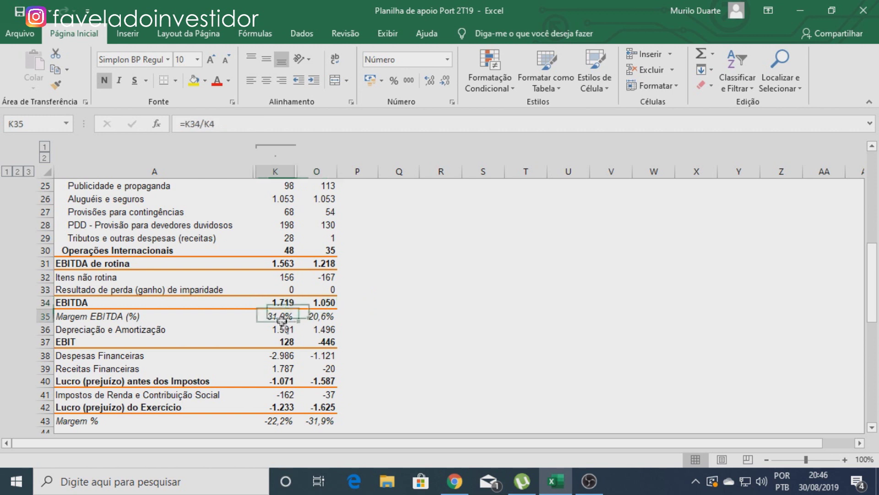
left_click(320, 320)
left_click(284, 318)
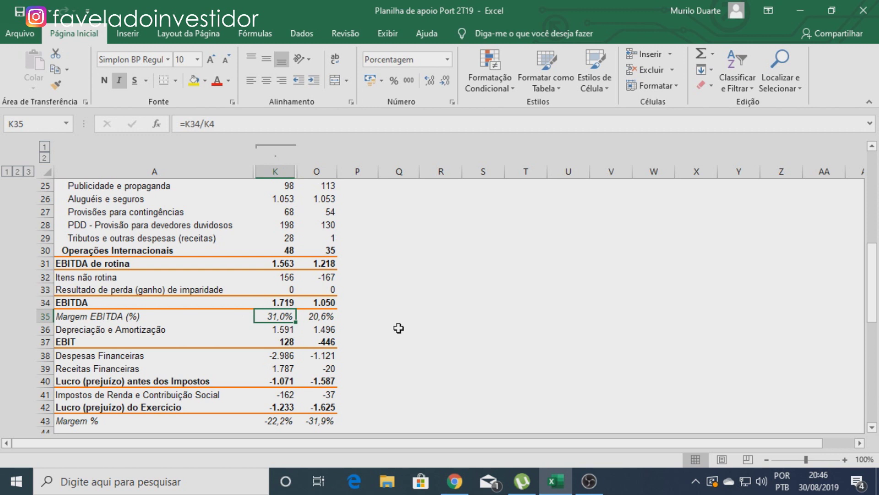
left_click(320, 318)
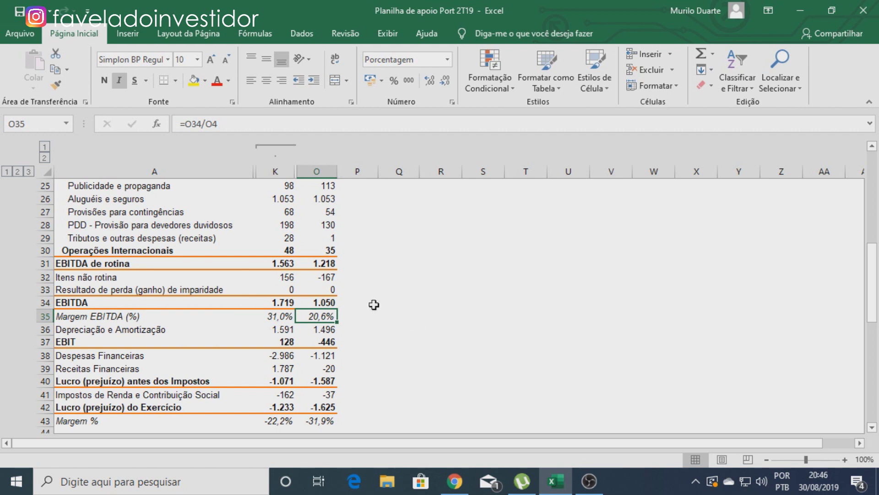
Step: Compare Despesas Financeiras and Receitas Financeiras between 2T18 and 2T19
scroll(461, 361, "down", 1)
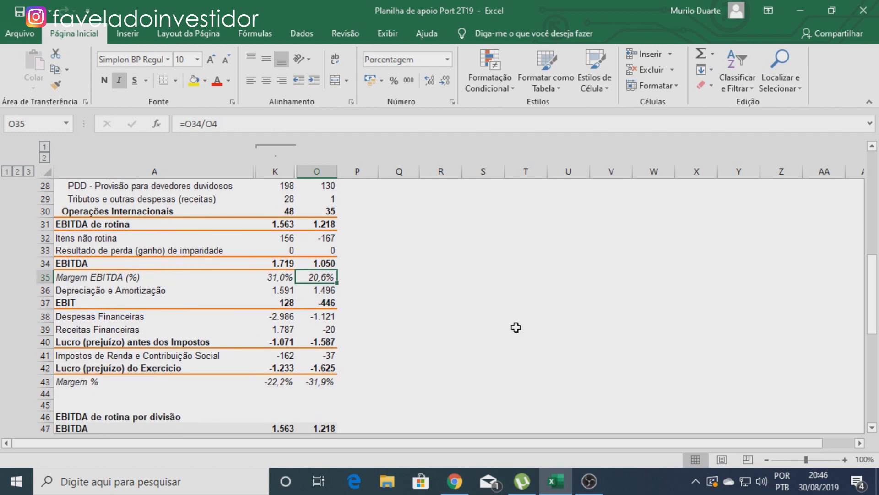
left_click(281, 317)
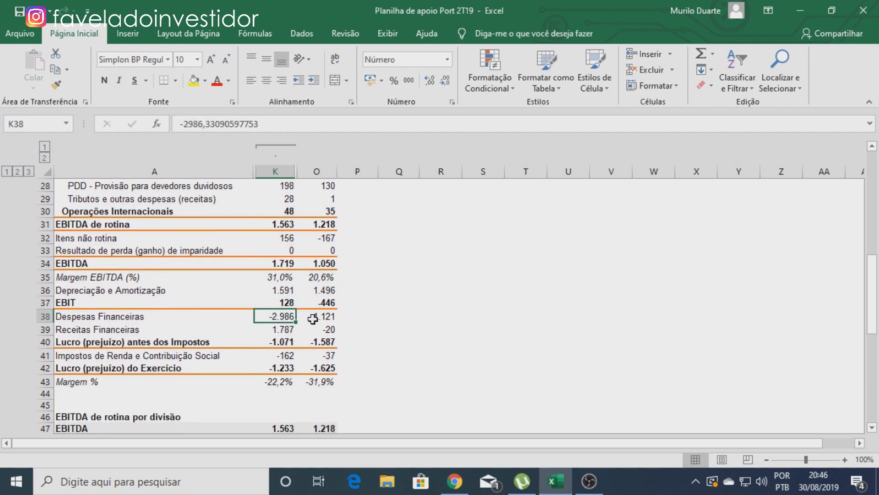
left_click(315, 319)
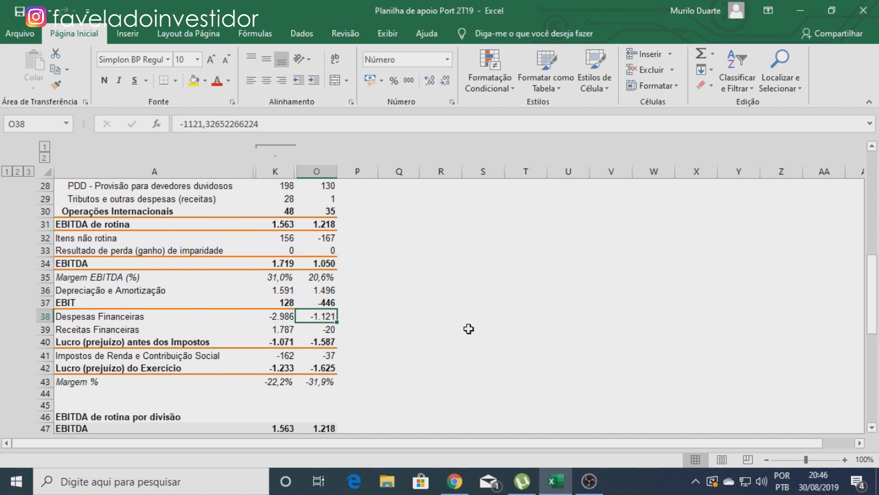
left_click(294, 331)
left_click(320, 341)
left_click(286, 331)
left_click(331, 331)
left_click(291, 328)
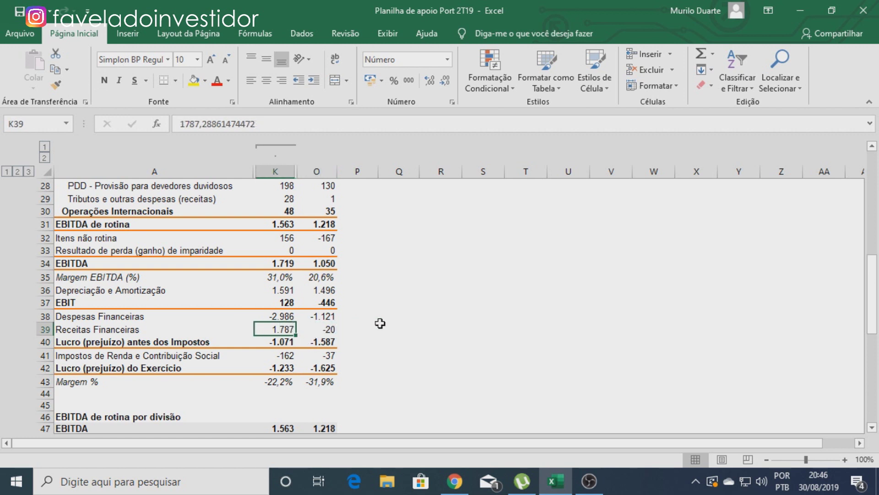
left_click(330, 330)
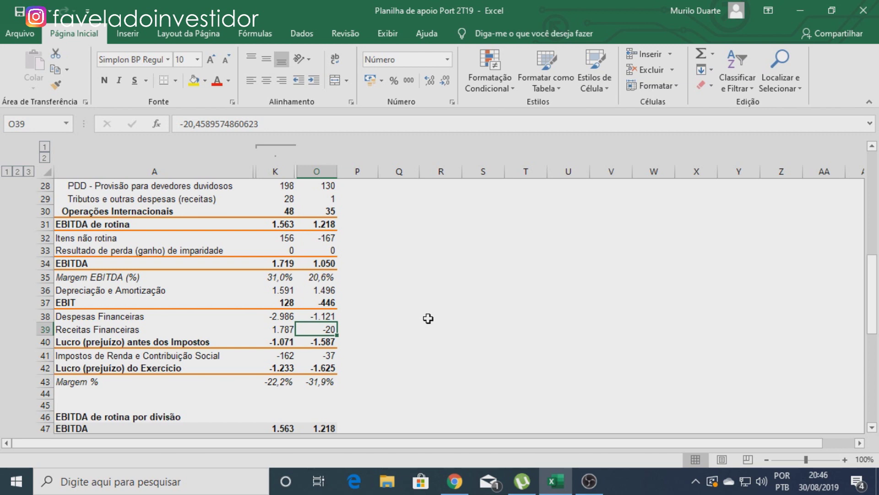
Step: Compare Lucro (prejuízo) do Exercício between 2T18 and 2T19
scroll(428, 318, "down", 1)
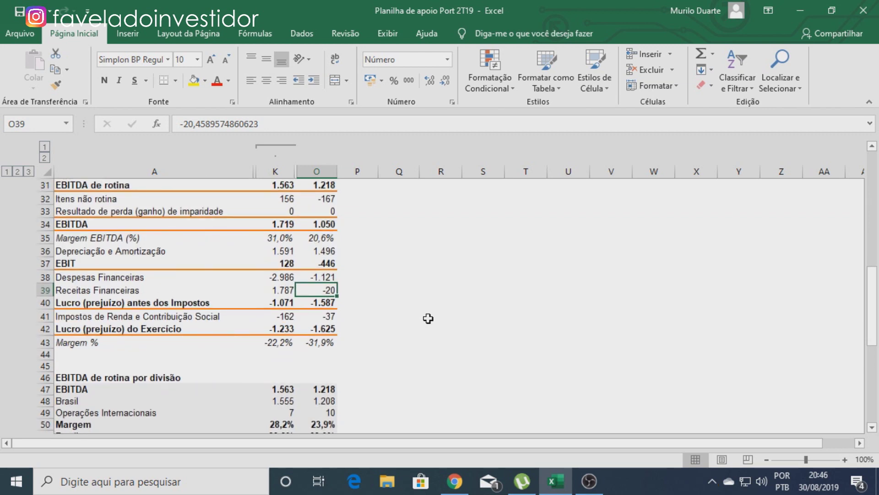
left_click(220, 331)
left_click(282, 329)
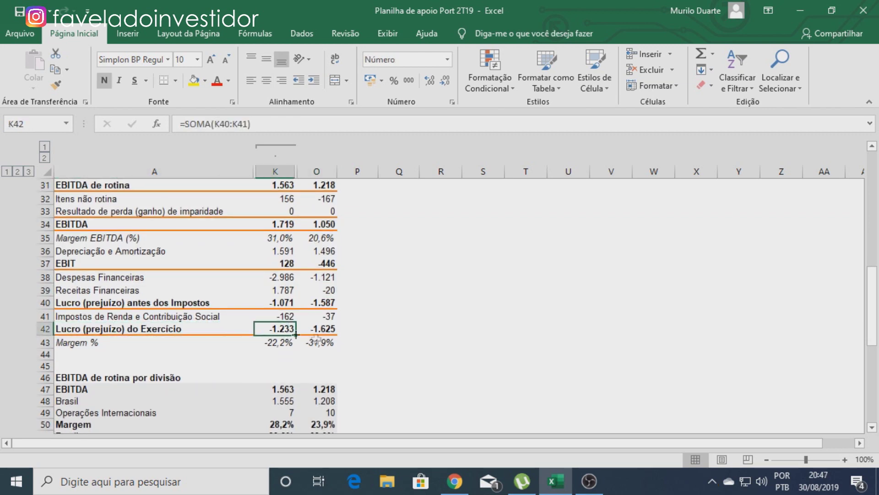
left_click(333, 327)
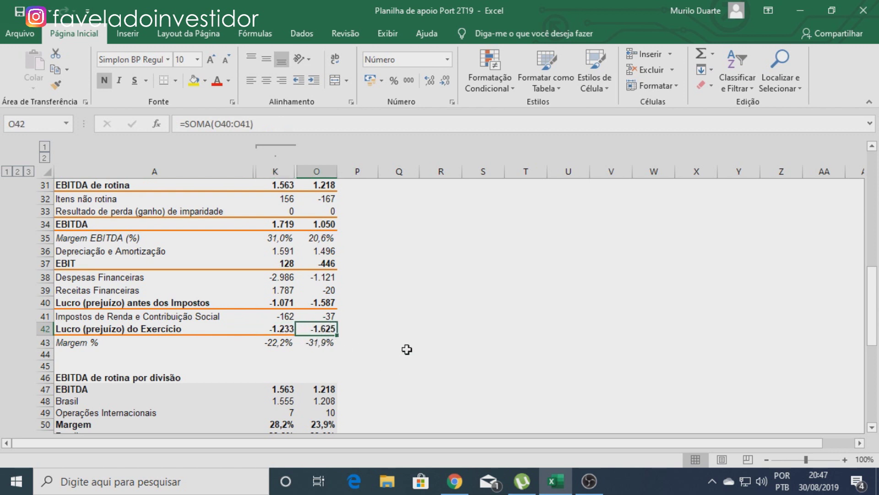
left_click(278, 329)
left_click(322, 328)
Step: Check the 2T18 and 2T19 column headers and look through the EBITDA and investment tables by division
scroll(466, 334, "up", 10)
left_click(284, 219)
left_click(314, 217)
scroll(510, 343, "down", 15)
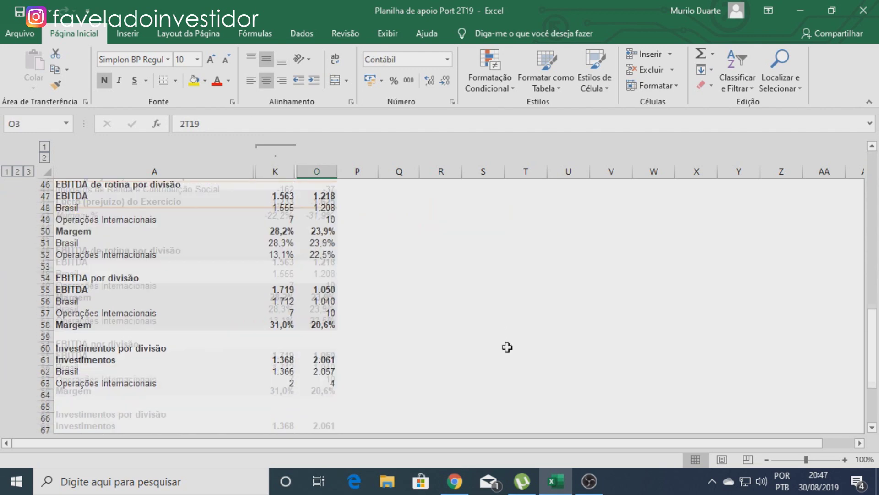
scroll(504, 348, "up", 15)
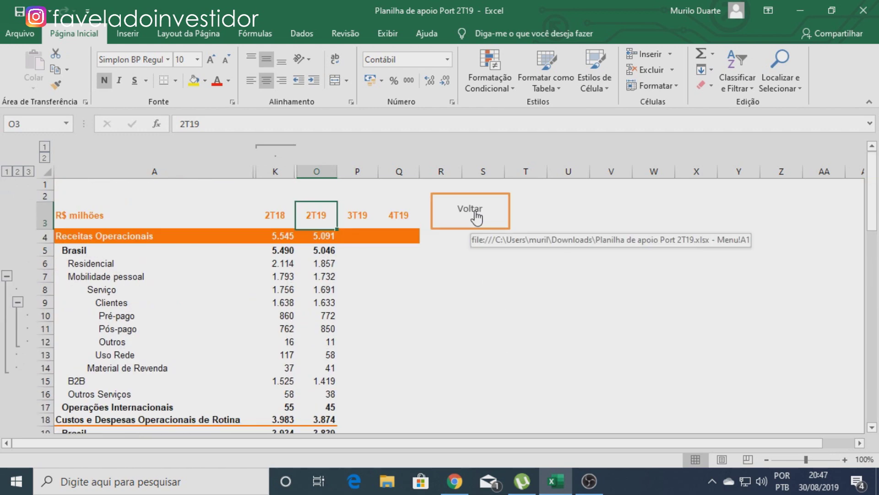
Step: Return to the menu, open the Indicadores Operacionais sheet and hide its 3T18 to 1T19 columns
left_click(476, 217)
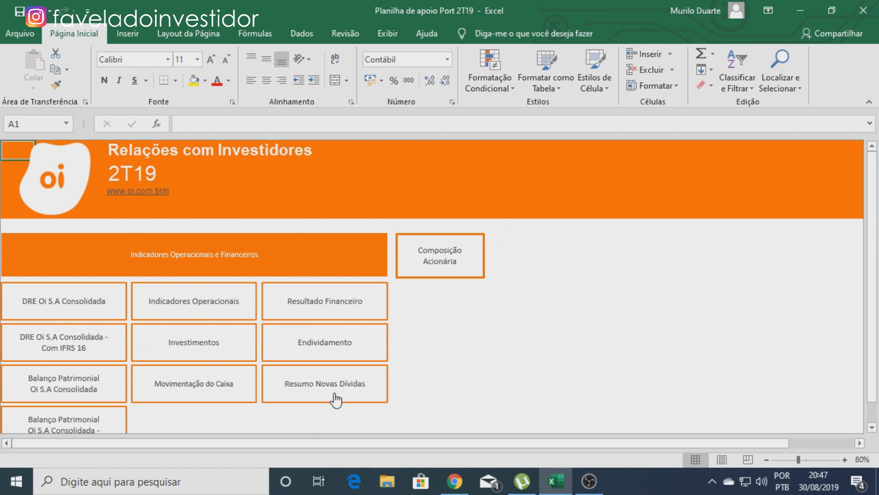
left_click(187, 312)
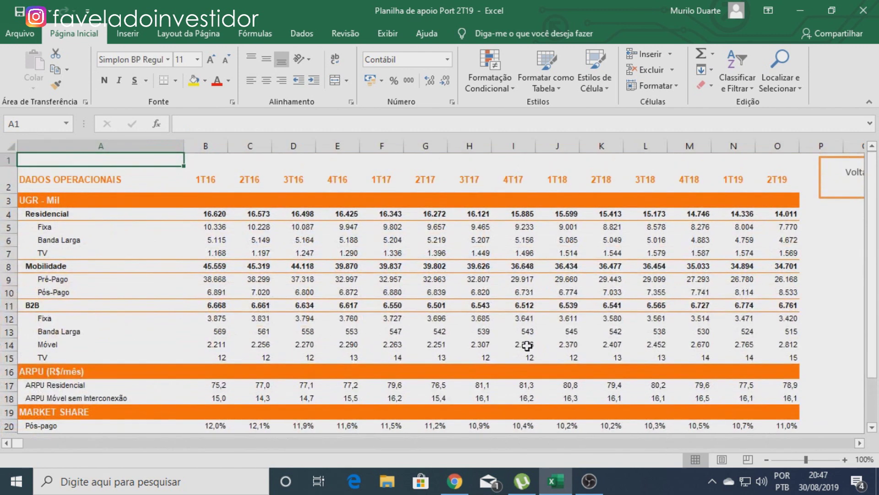
left_click(742, 150)
left_click_drag(742, 149, 646, 144)
right_click(650, 146)
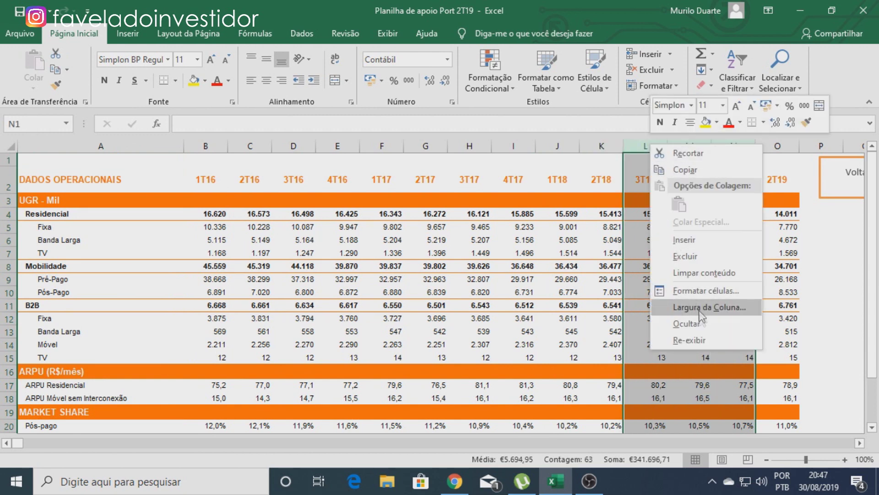
left_click(705, 325)
Step: Hide the 1T16 to 1T18 columns of the operational data table
left_click_drag(560, 146, 206, 145)
right_click(212, 151)
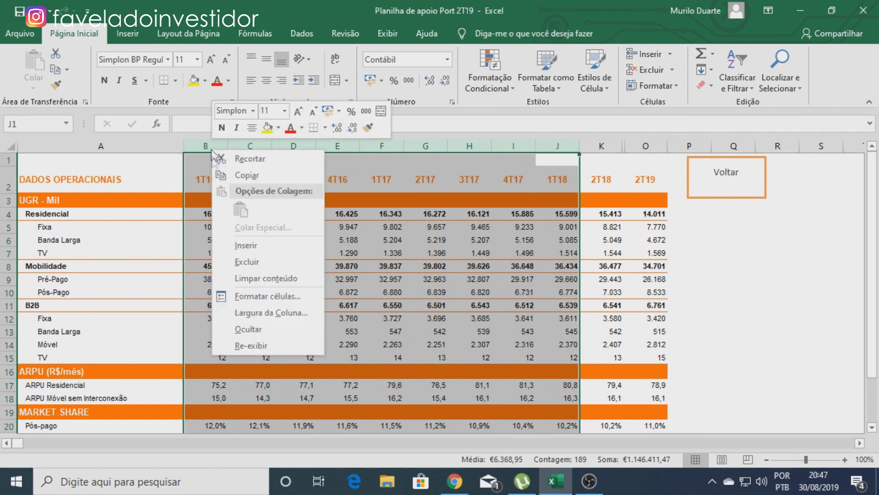
left_click(268, 328)
left_click(284, 266)
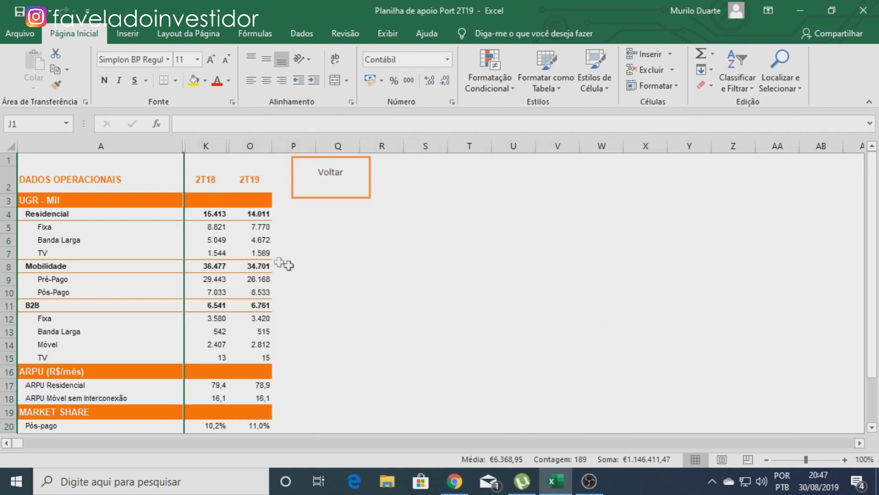
Step: Compare the UGR totals for Residencial, Mobilidade and B2B between 2T18 and 2T19
left_click(25, 200)
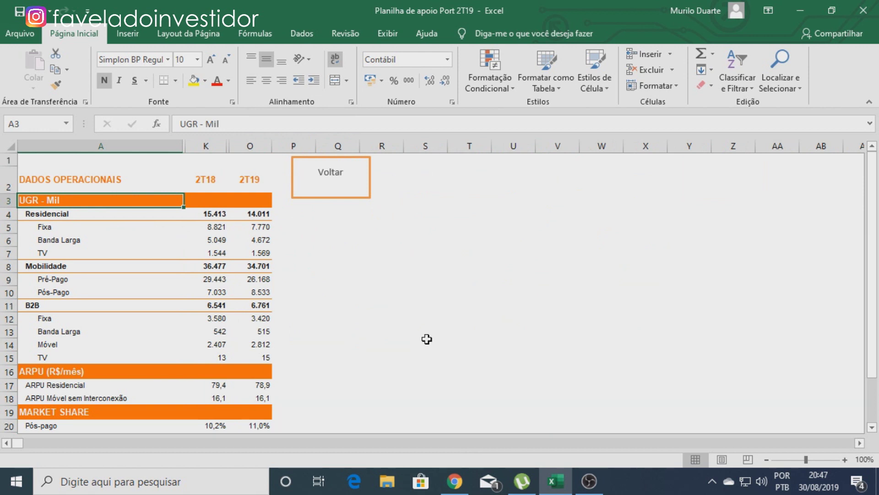
left_click(216, 213)
left_click(254, 214)
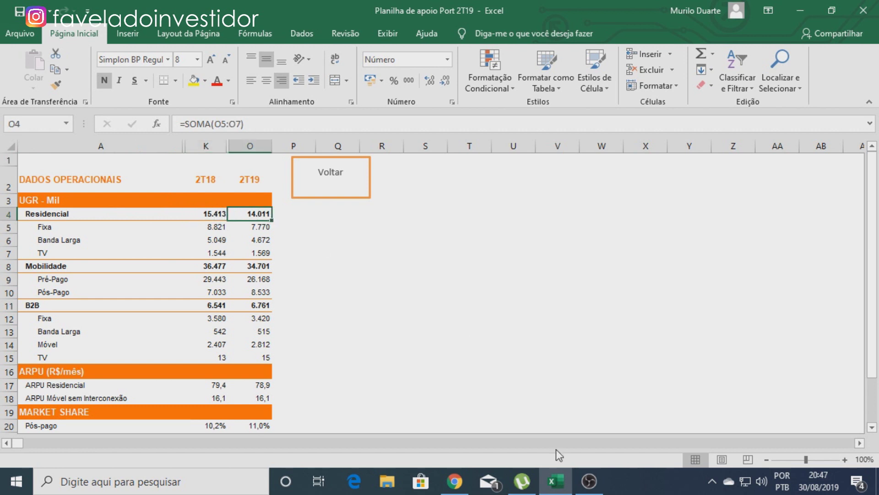
left_click(224, 266)
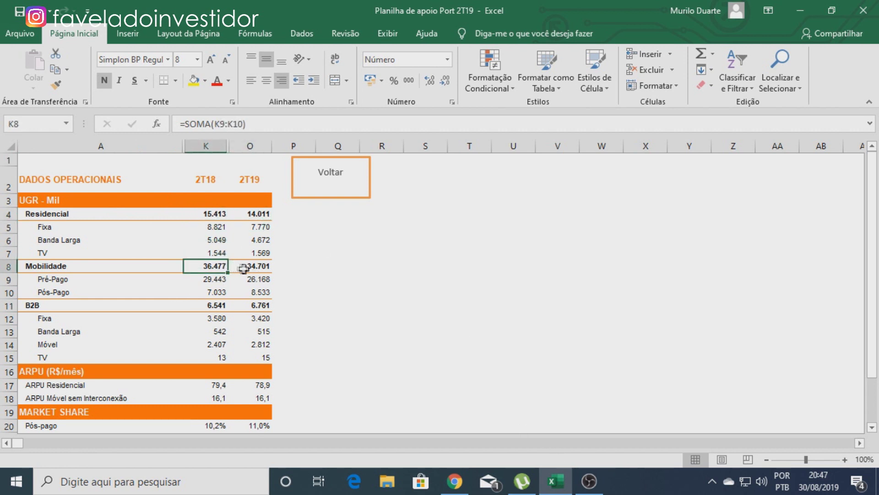
left_click(243, 267)
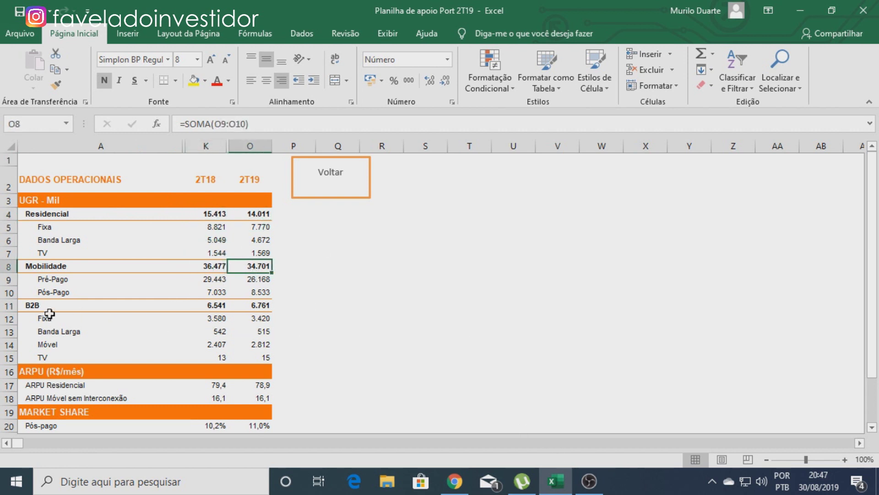
double_click(238, 306)
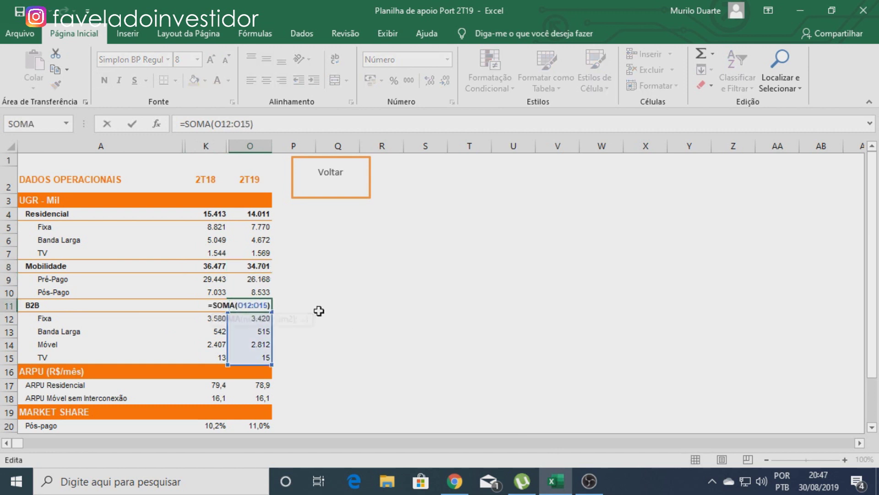
left_click(319, 310)
left_click(206, 306)
left_click(249, 305)
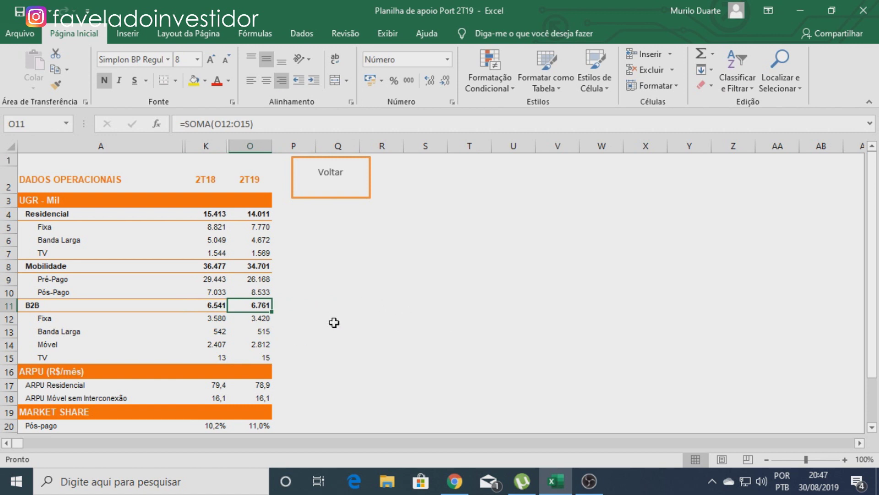
Step: Compare the market share of each service, from Pós-pago to TV, between 2T18 and 2T19
scroll(335, 322, "down", 1)
scroll(555, 335, "down", 2)
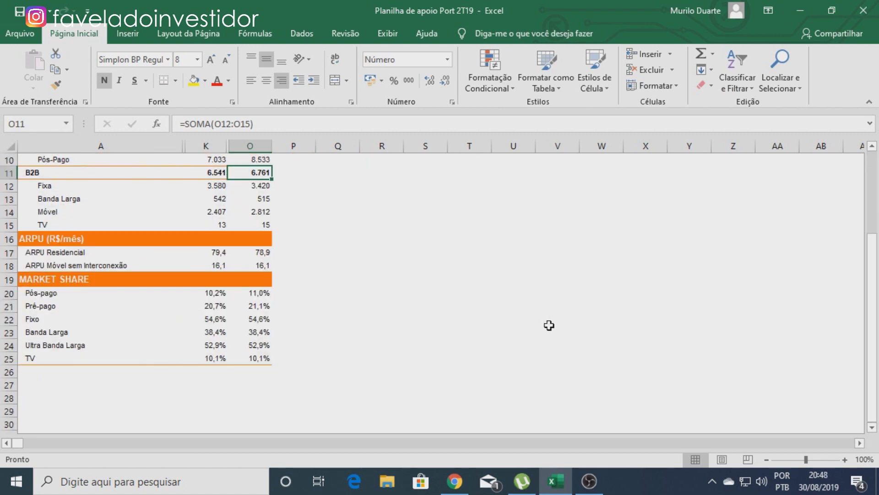
left_click(73, 283)
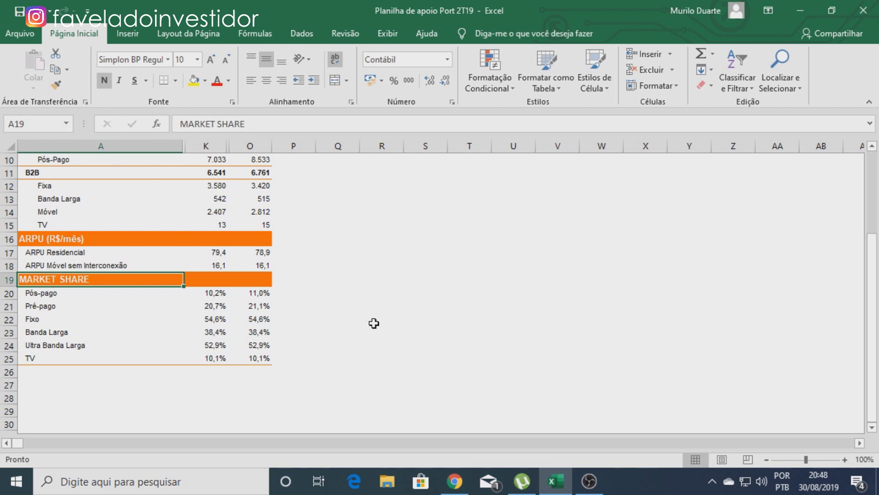
left_click(270, 294)
left_click(269, 305)
left_click(268, 321)
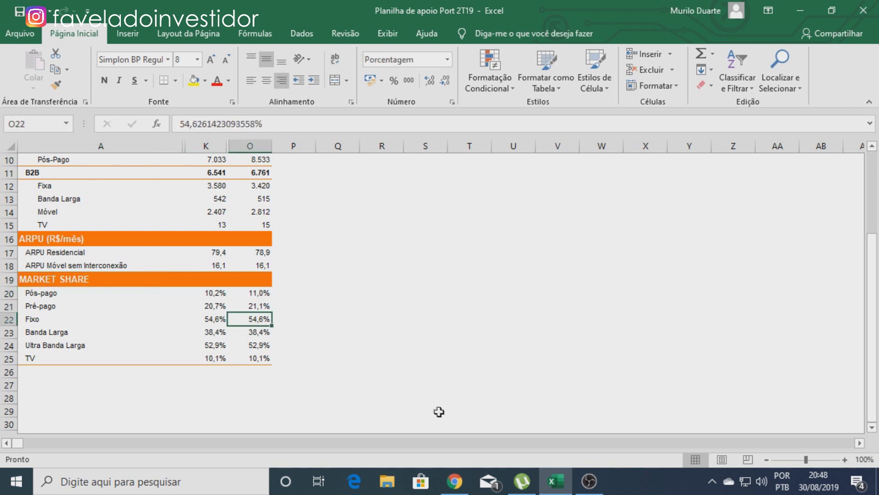
left_click(267, 335)
left_click(264, 345)
left_click(268, 360)
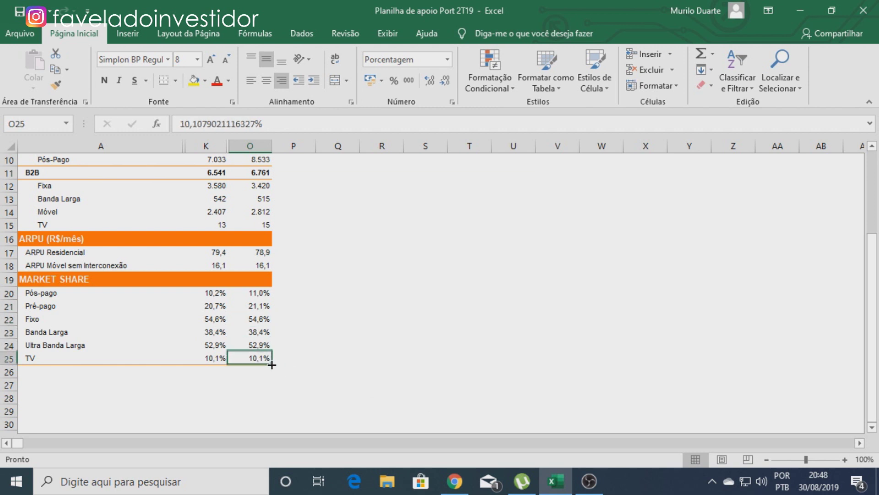
Step: Review the whole DADOS OPERACIONAIS table again, covering UGR, ARPU and market share
scroll(270, 394, "up", 1)
scroll(301, 413, "up", 3)
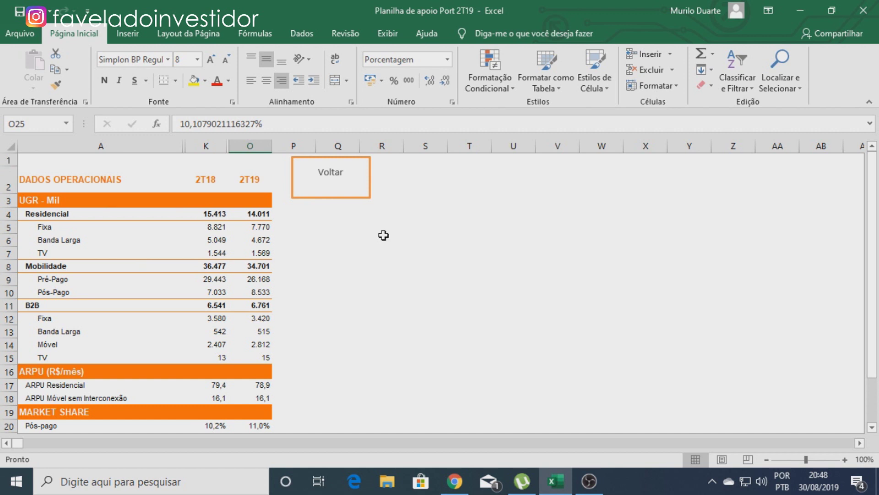
scroll(377, 252, "down", 2)
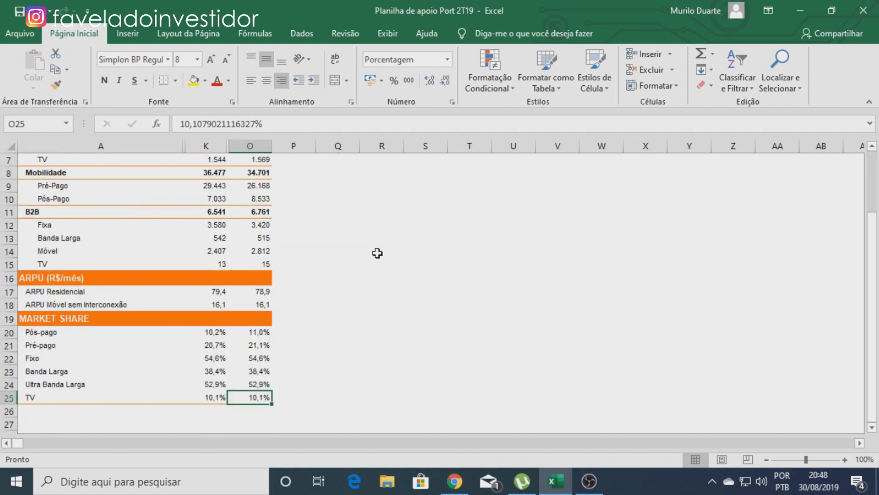
scroll(377, 253, "up", 2)
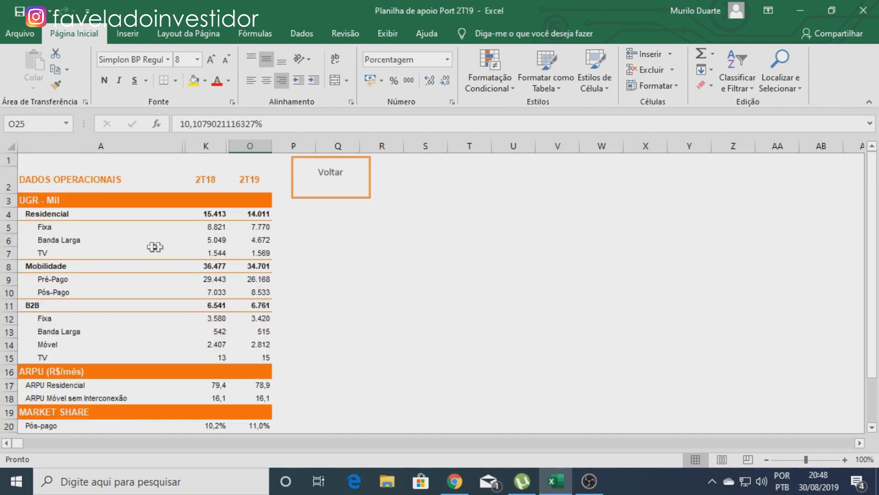
left_click(45, 186)
left_click(332, 265)
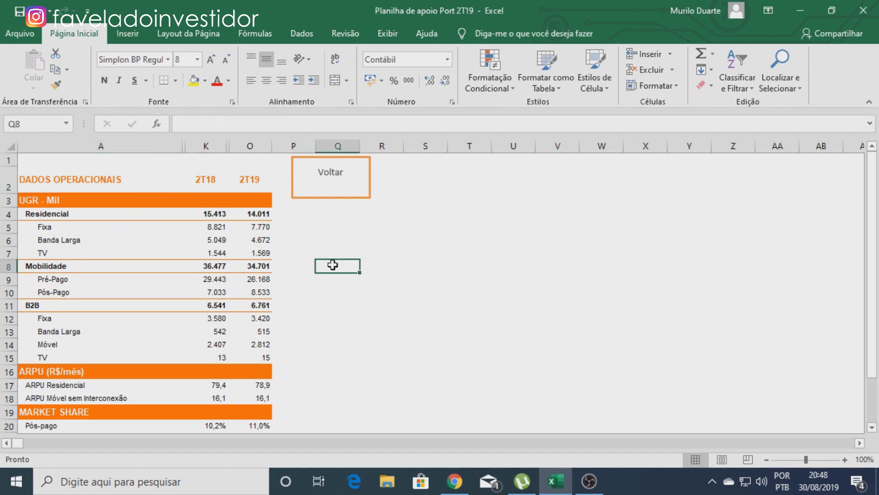
Step: Return to the workbook's menu sheet and look over its list of report sections
left_click(361, 181)
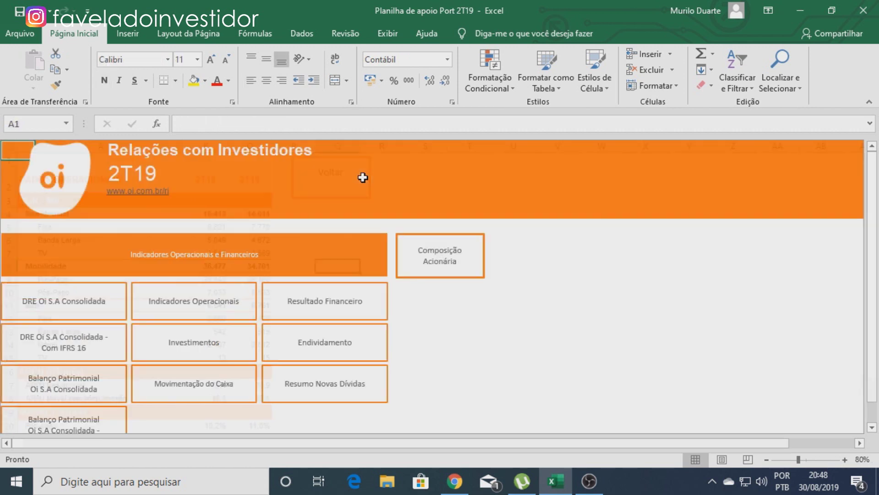
scroll(506, 304, "down", 2)
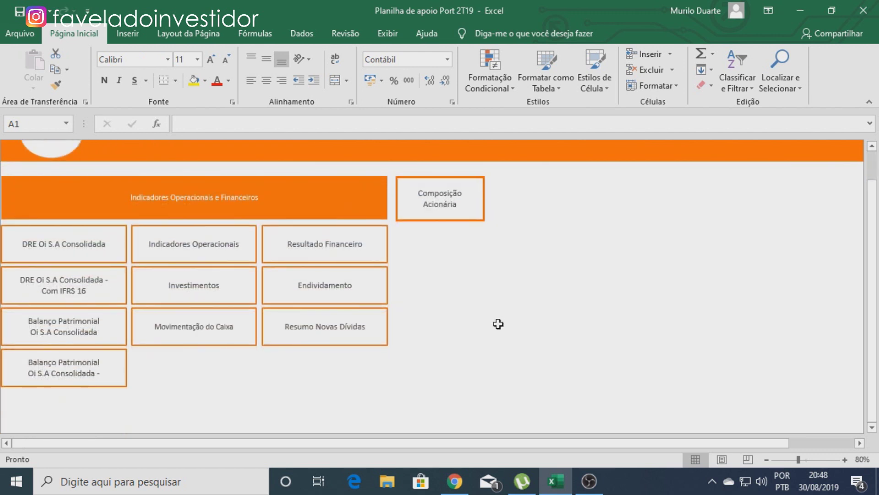
scroll(499, 324, "up", 2)
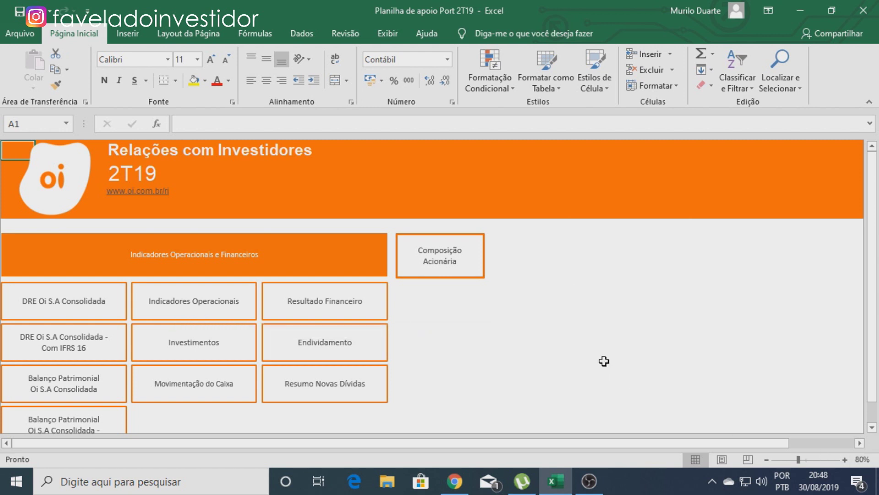
scroll(616, 328, "down", 2)
scroll(616, 328, "up", 2)
left_click(718, 344)
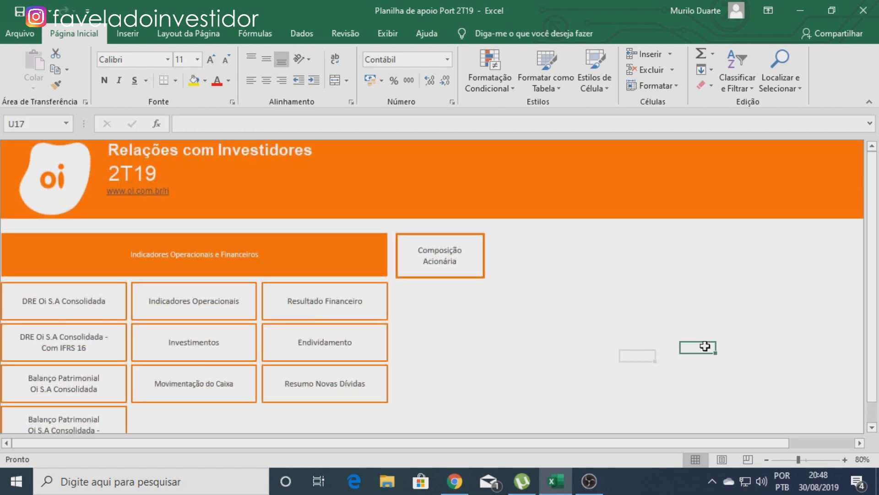
Step: Switch to the ITR 2T19 PDF in Chrome and read the independent auditor's review report, highlighting "Sem Ressalva" in its title
left_click(454, 479)
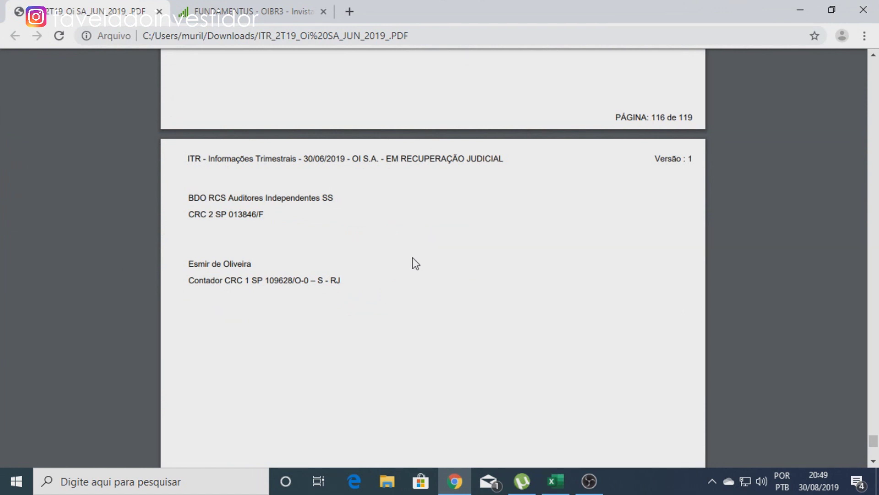
scroll(416, 263, "up", 10)
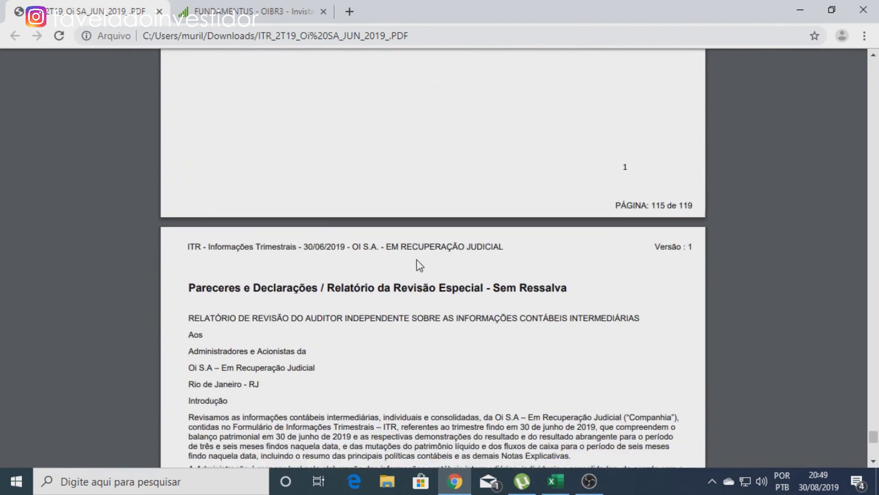
scroll(420, 266, "down", 2)
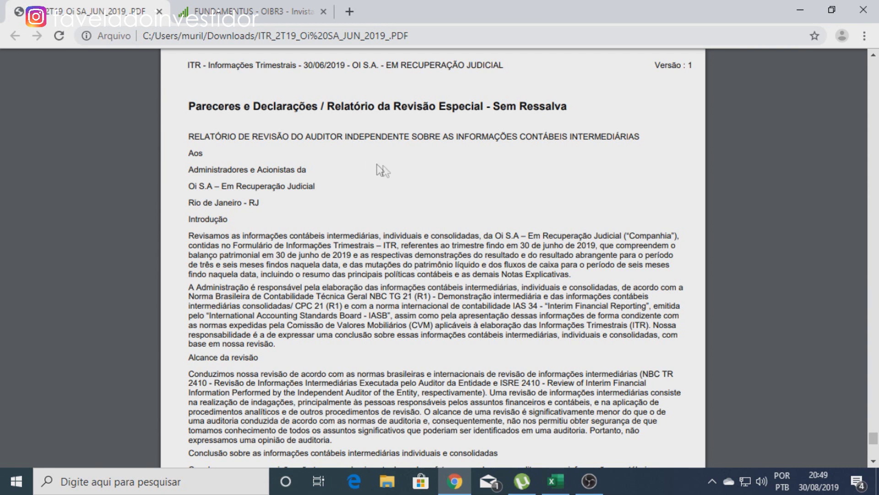
mouse_move(470, 110)
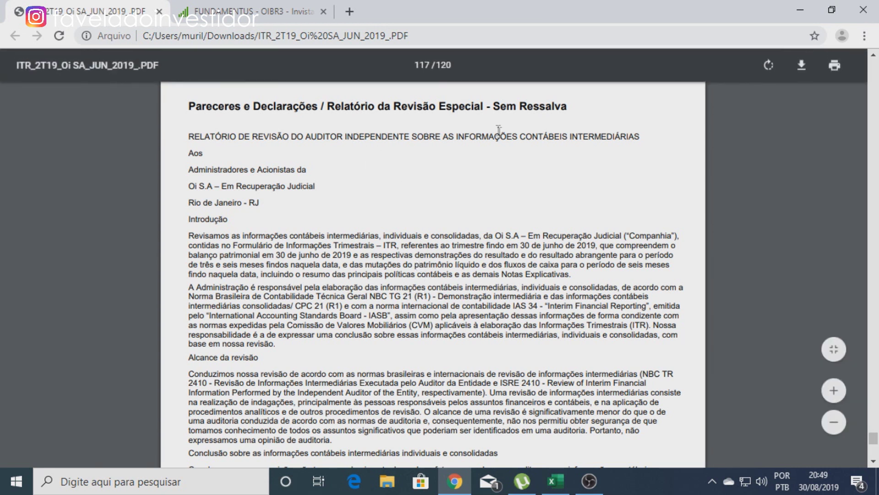
left_click_drag(469, 110, 569, 107)
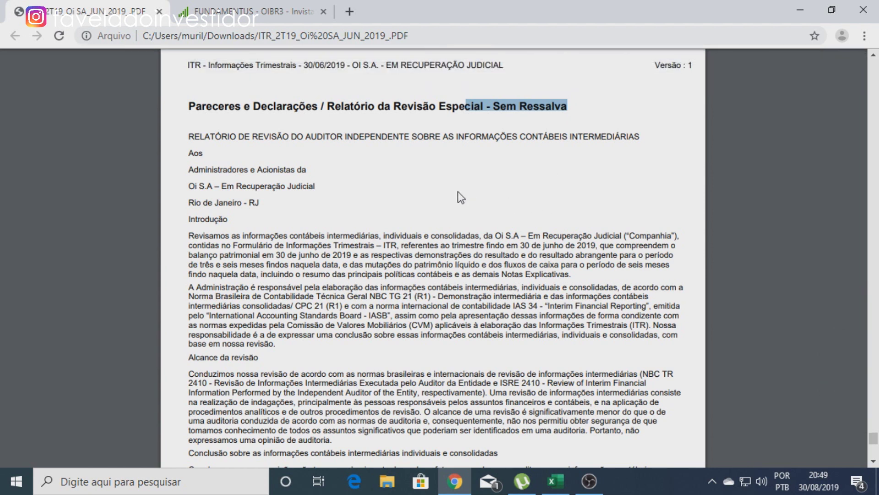
scroll(458, 192, "down", 5)
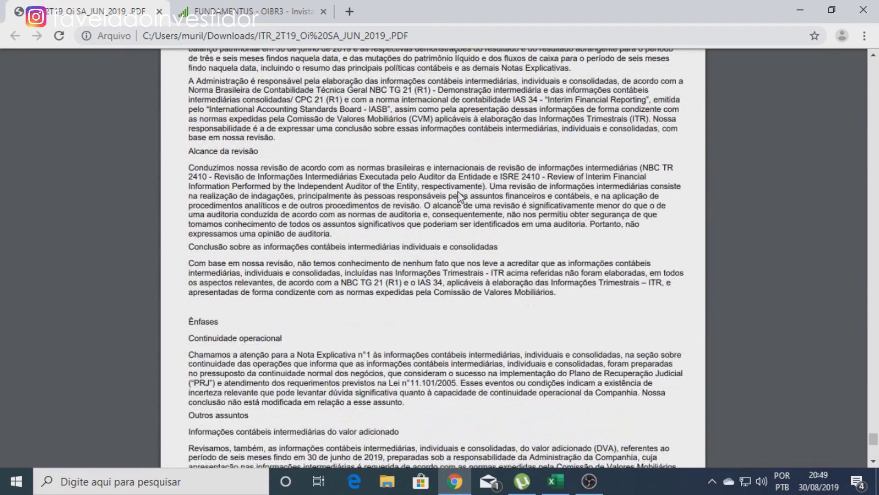